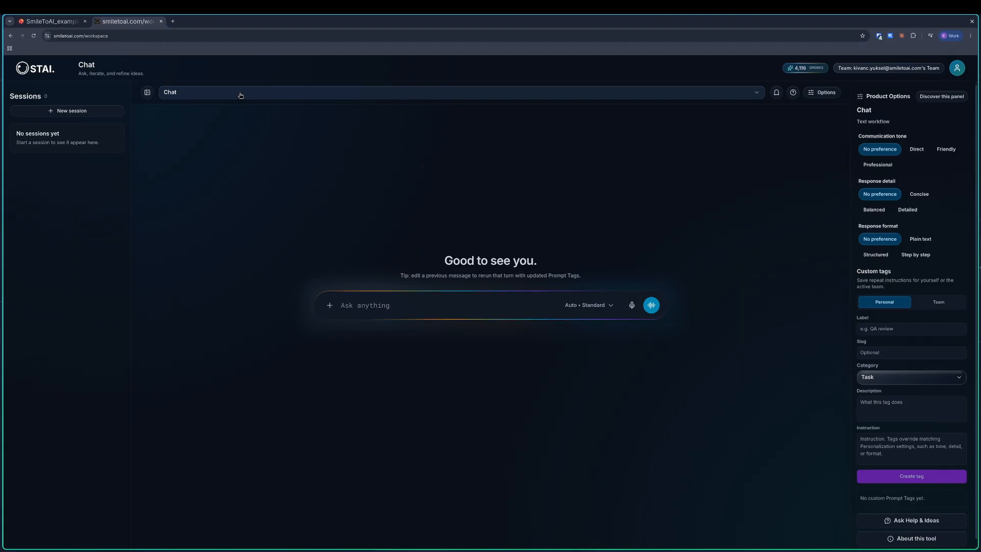
- Open Narration Studio and upload SmileToAI_example_presentation.pptx as the source document
click(225, 92)
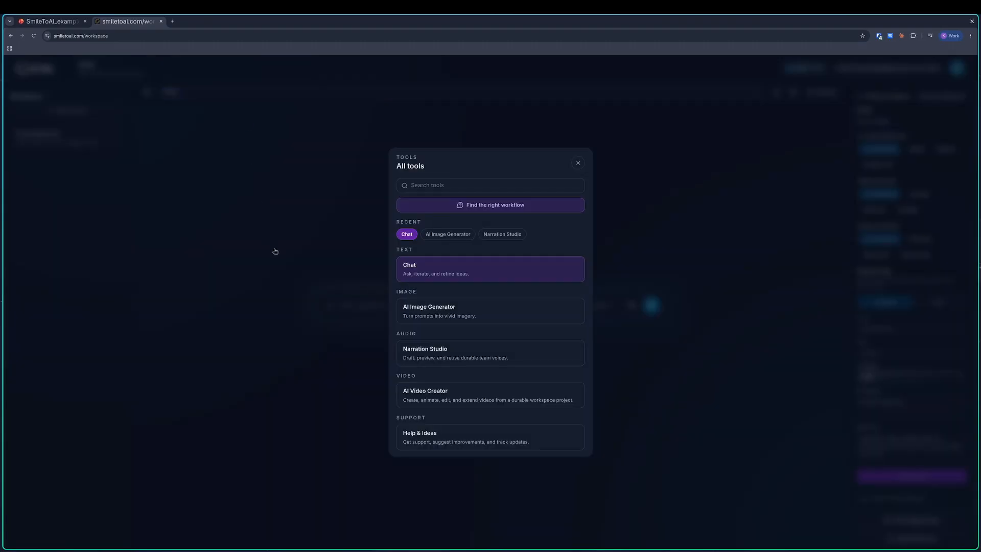
click(434, 351)
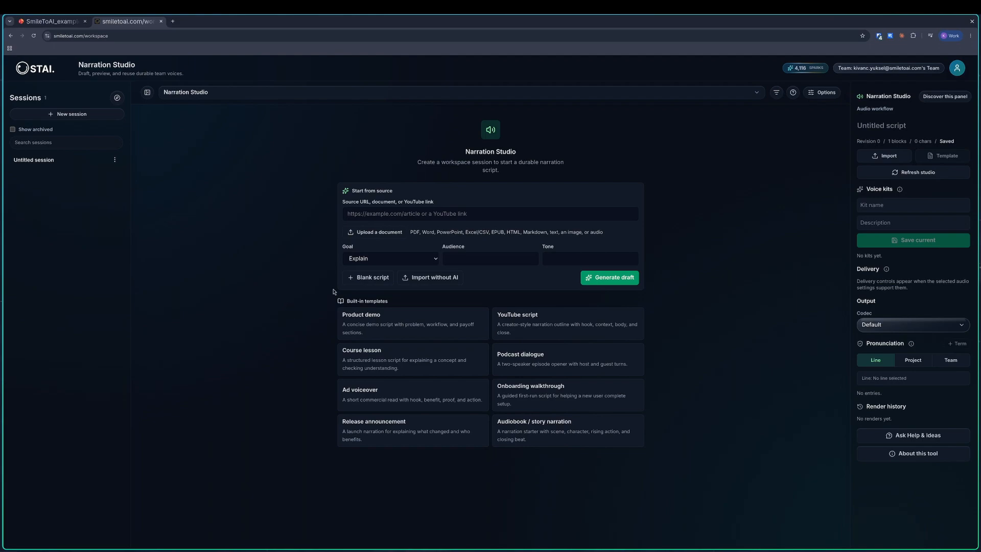
click(378, 234)
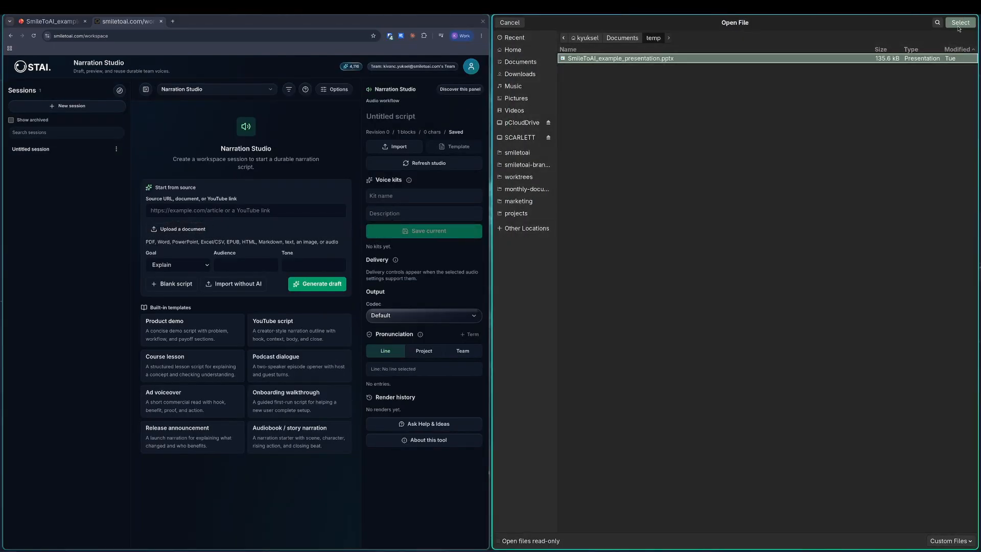
click(961, 23)
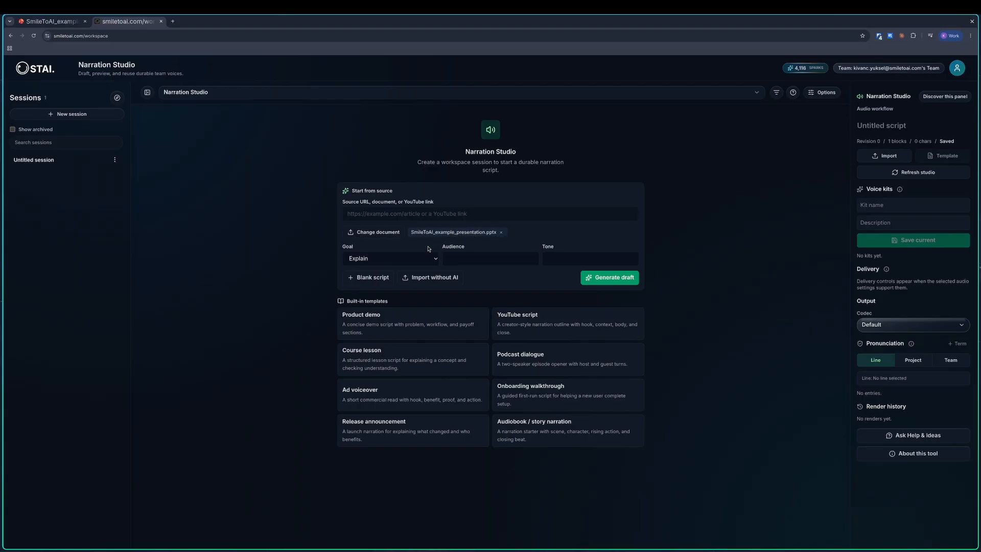
- Set the draft's goal to Per-slide voiceover and its length to Balanced
click(403, 260)
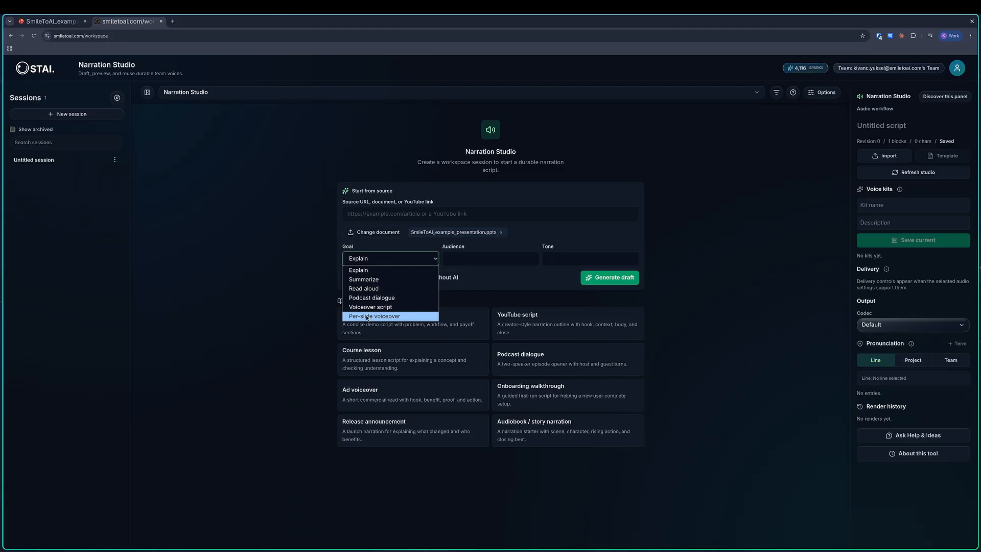
click(367, 318)
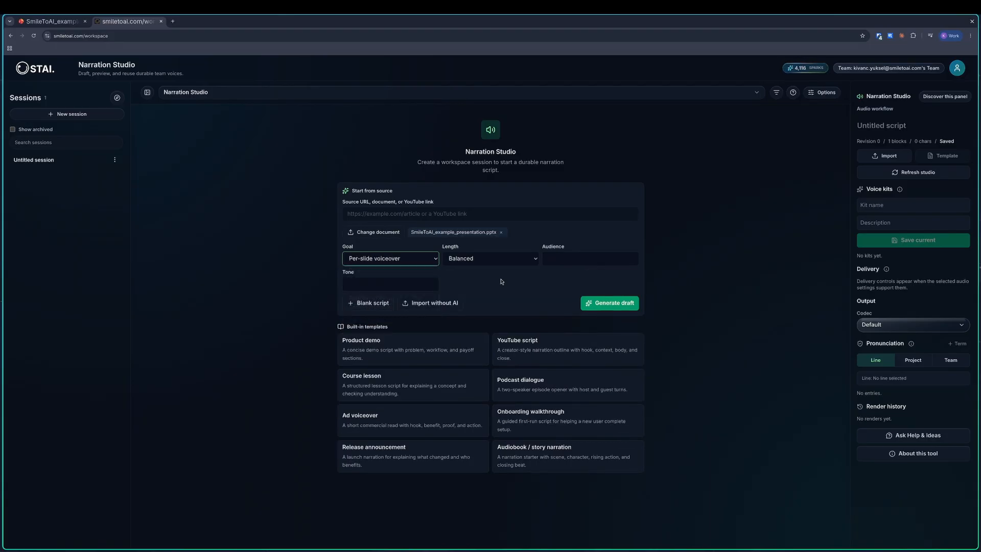
click(509, 262)
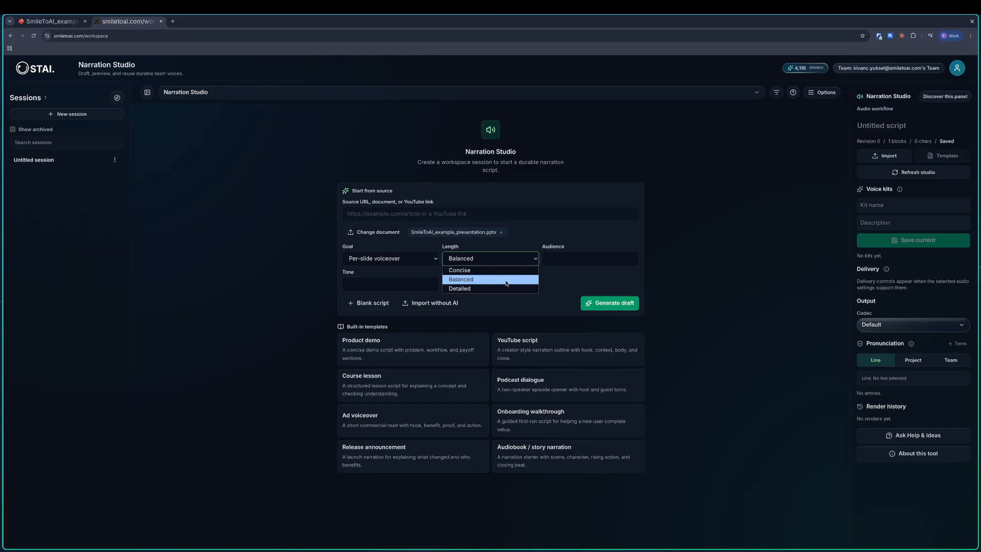
click(506, 283)
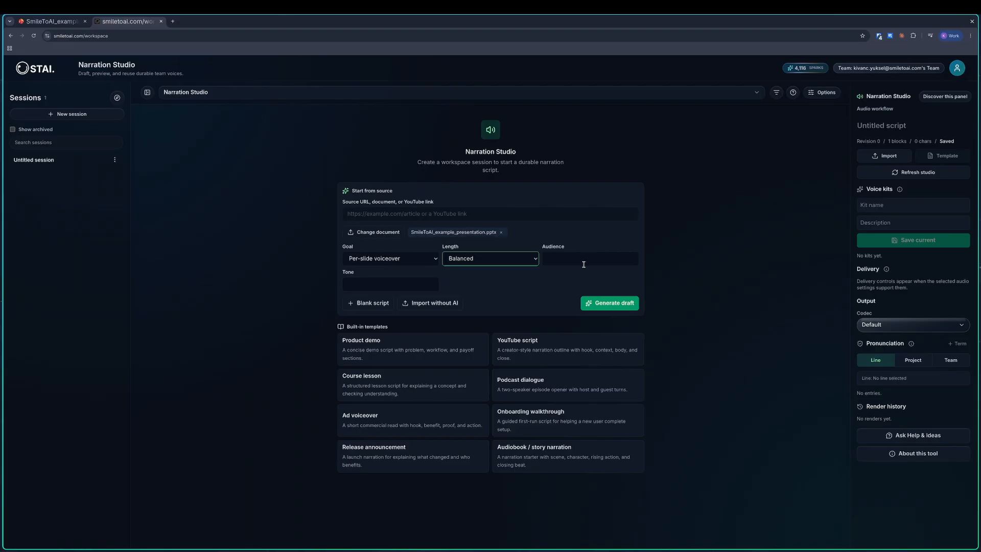
click(539, 271)
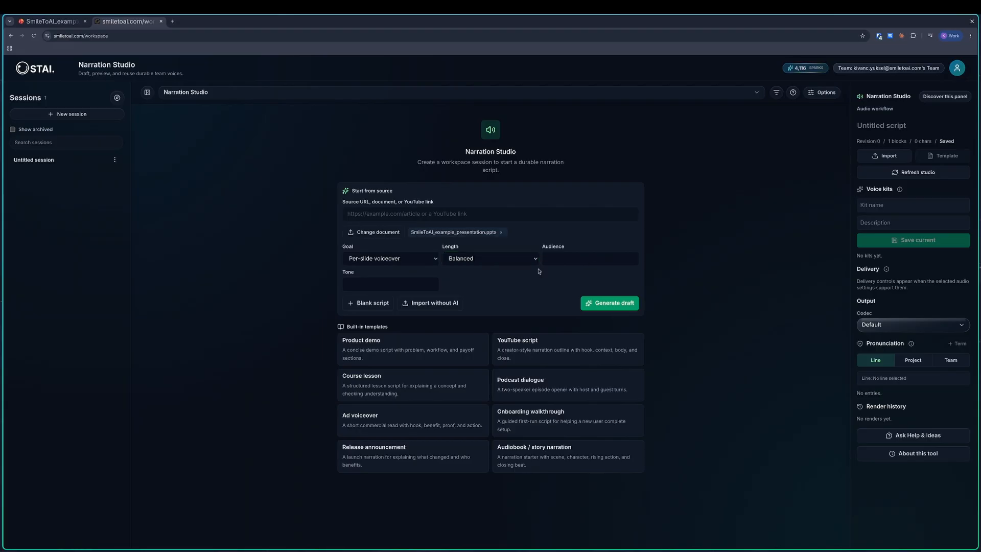
- Generate the voiceover draft with audience and tone left blank, and apply the proposed replacement script
click(564, 256)
click(375, 279)
click(565, 260)
click(391, 285)
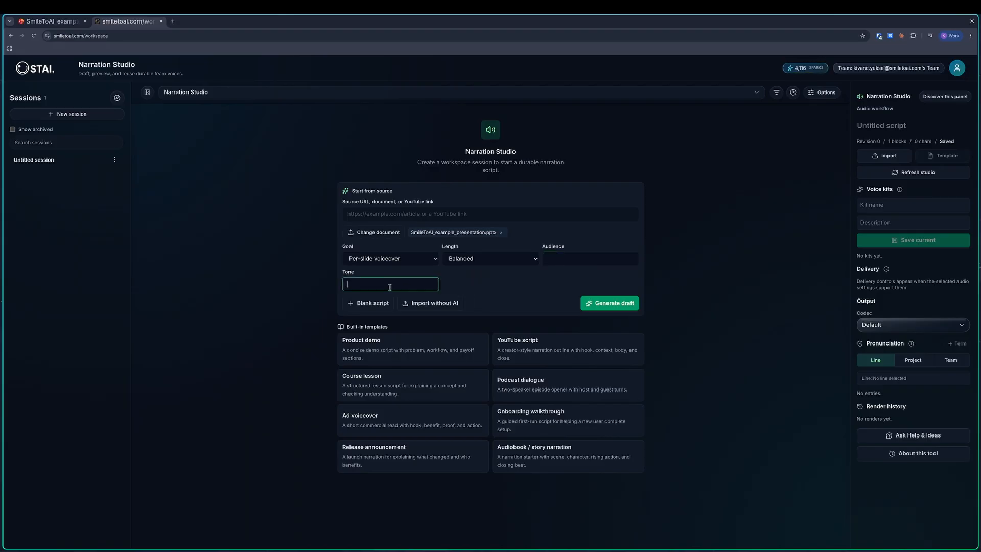
click(601, 304)
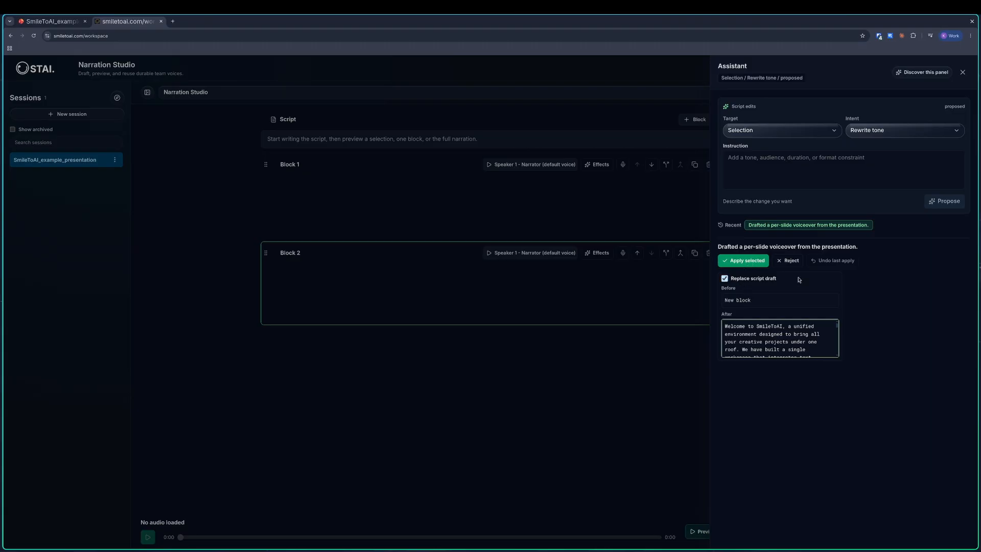
click(743, 260)
click(651, 390)
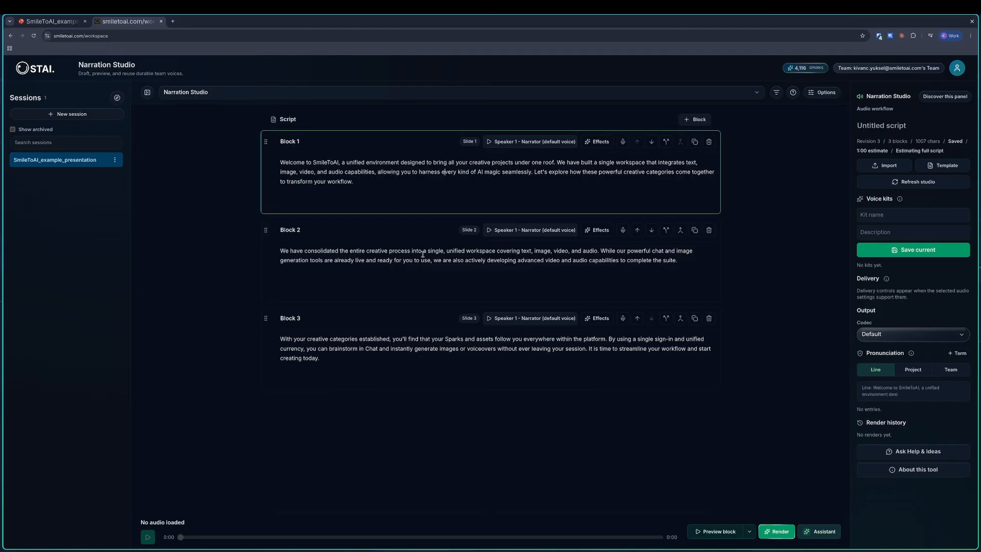
- Review the script text in the blocks for slides 1 to 3
click(401, 356)
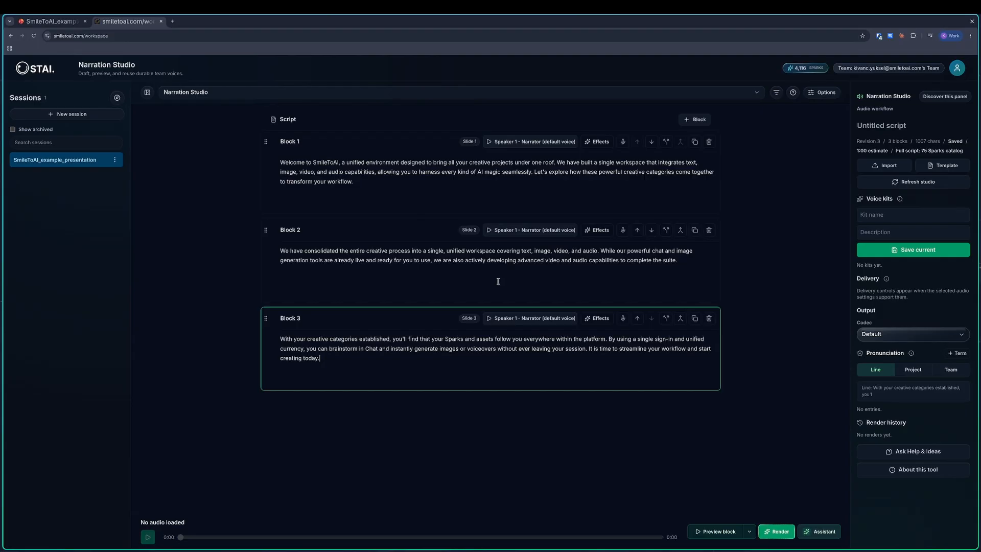
click(529, 192)
click(510, 260)
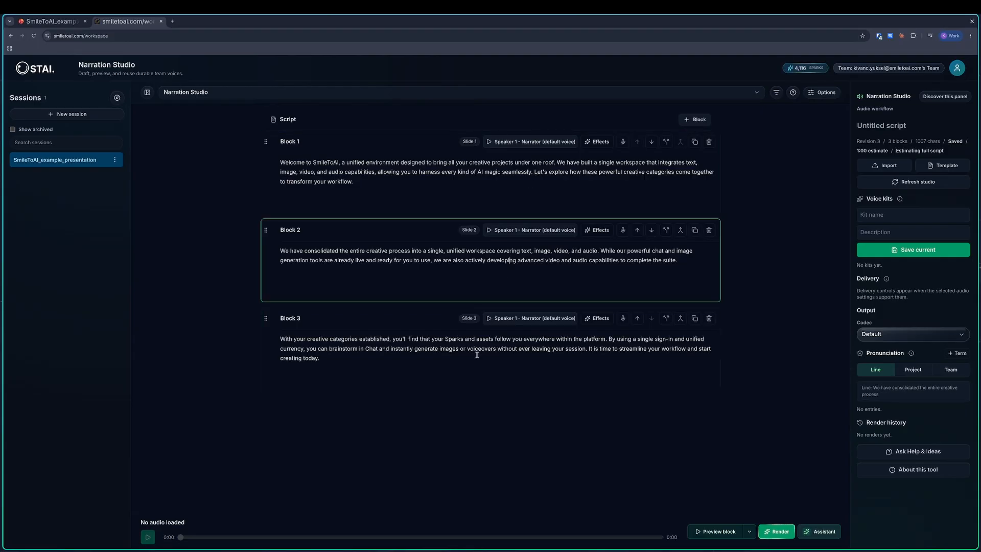
click(476, 354)
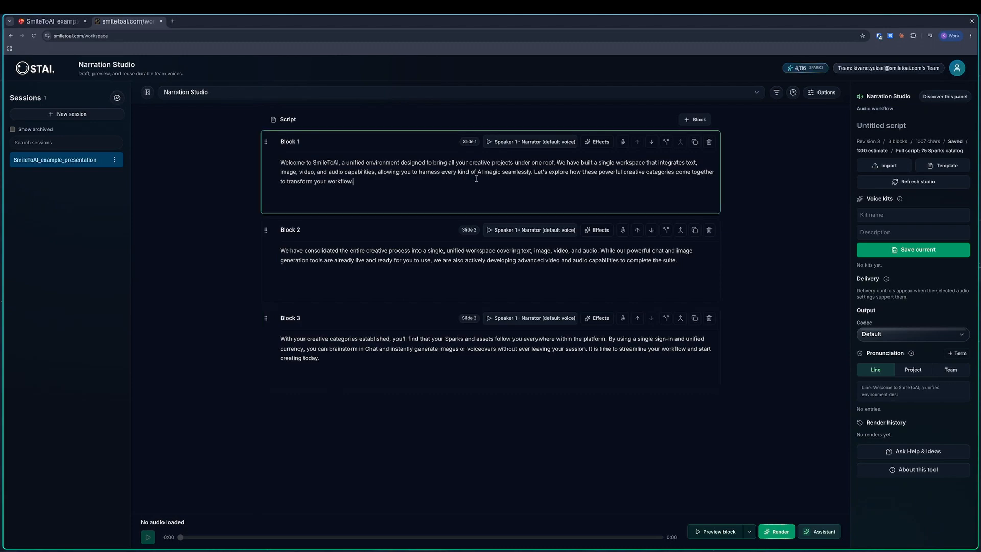
click(496, 158)
- Open the narrator's speaker settings, browse the available voices and show the voice filters
click(494, 236)
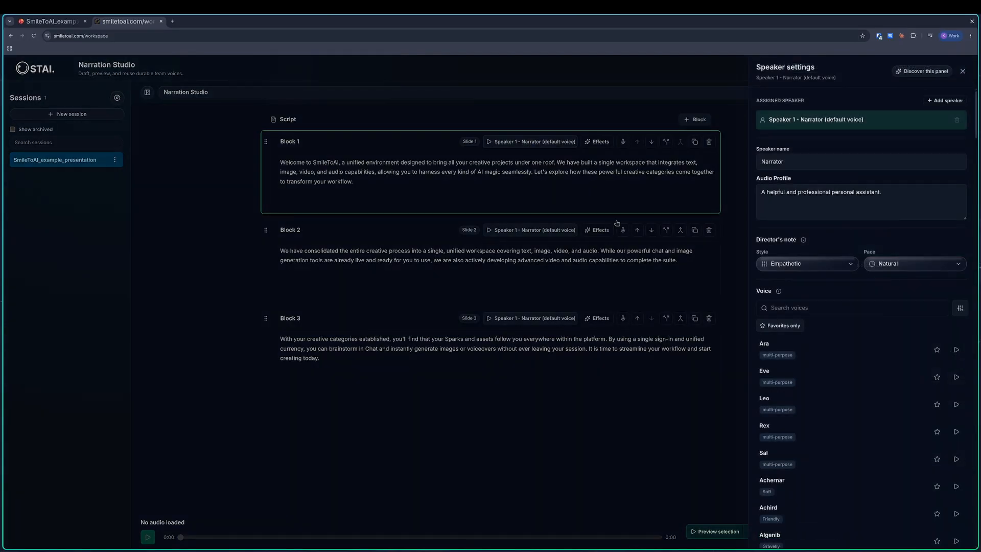
scroll(861, 322, down, 20)
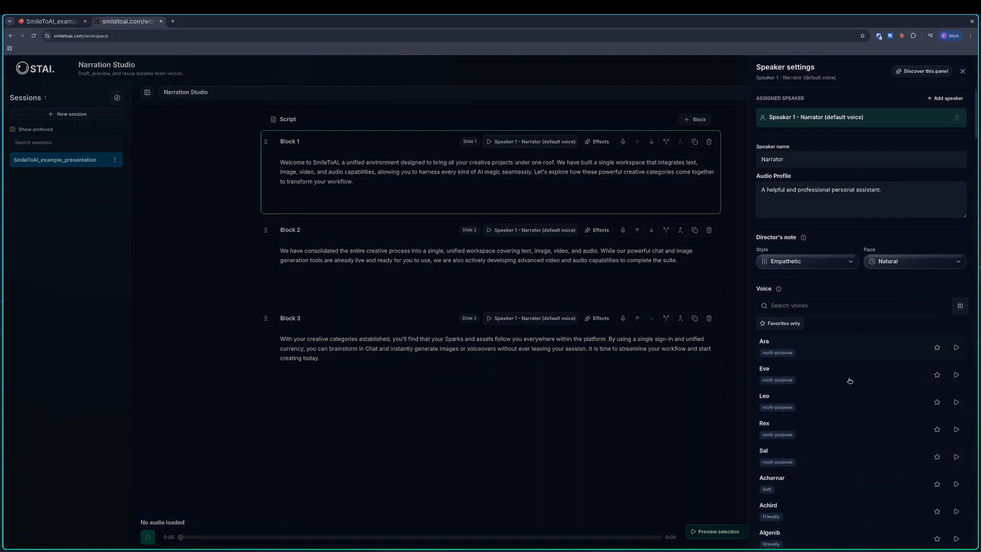
scroll(835, 363, down, 15)
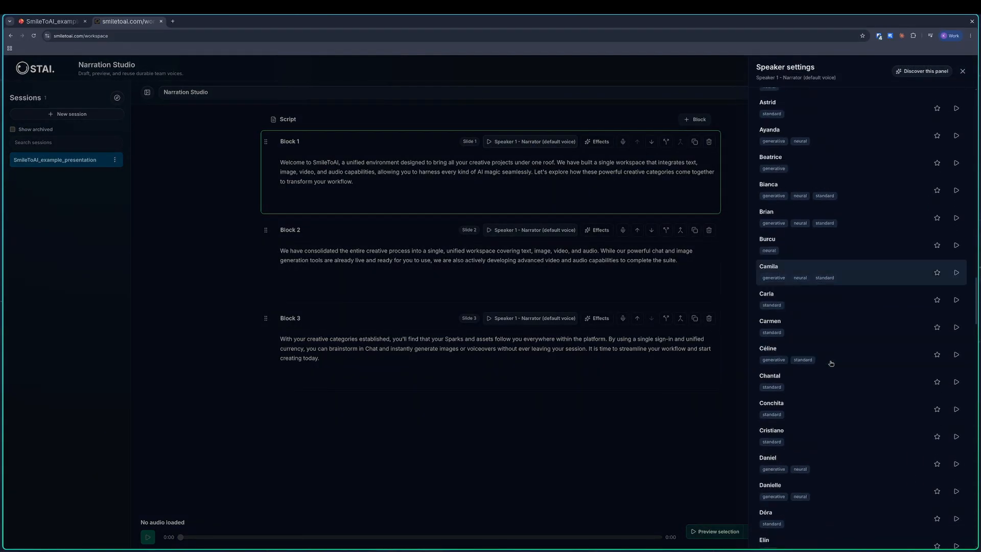
scroll(825, 364, down, 15)
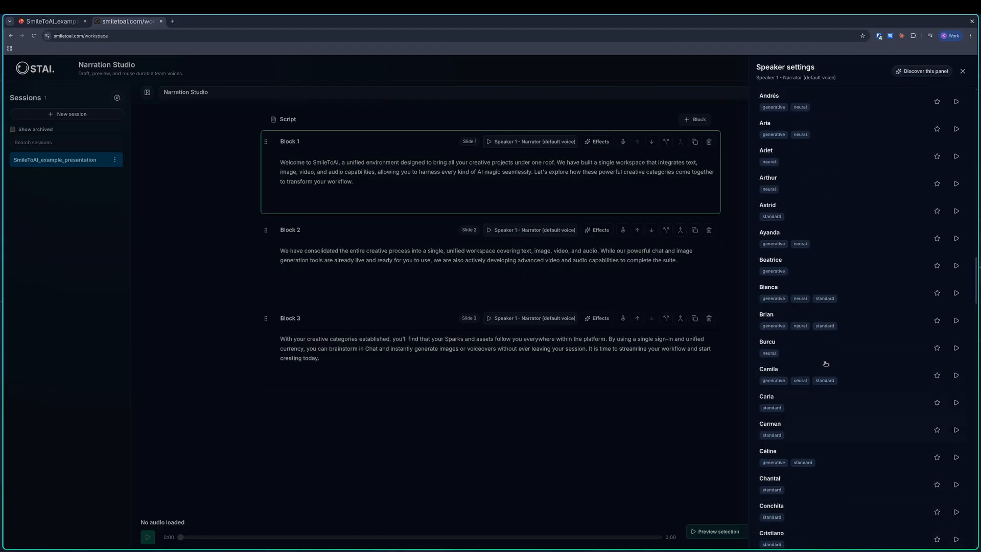
scroll(825, 361, up, 10)
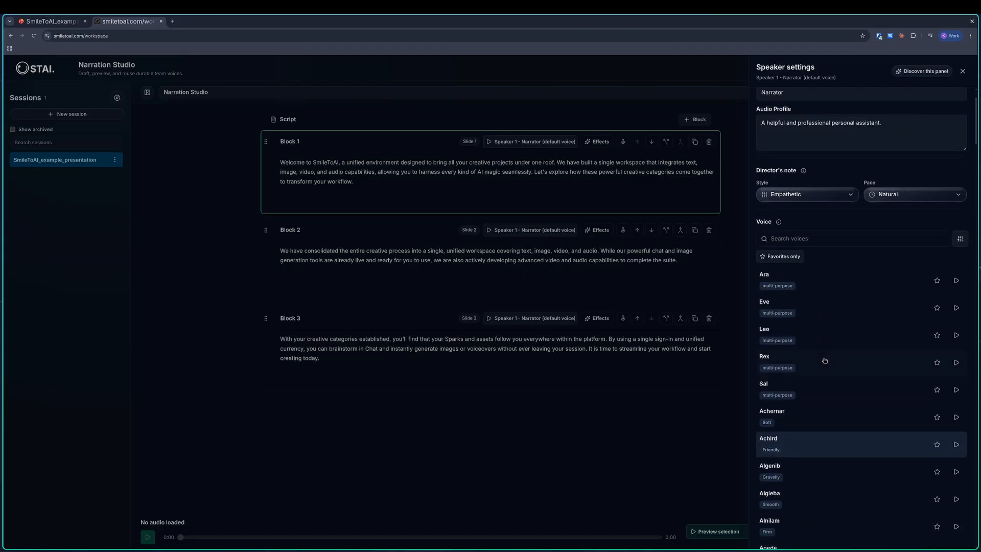
scroll(944, 263, down, 1)
click(959, 270)
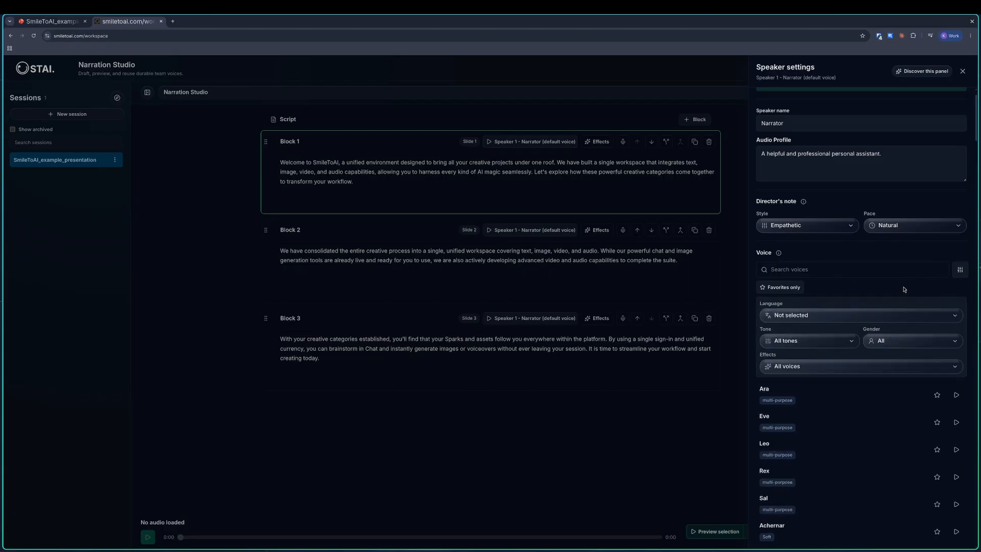
- Sample a voice from the list and assign the Rex voice to the Narrator speaker
scroll(939, 300, down, 3)
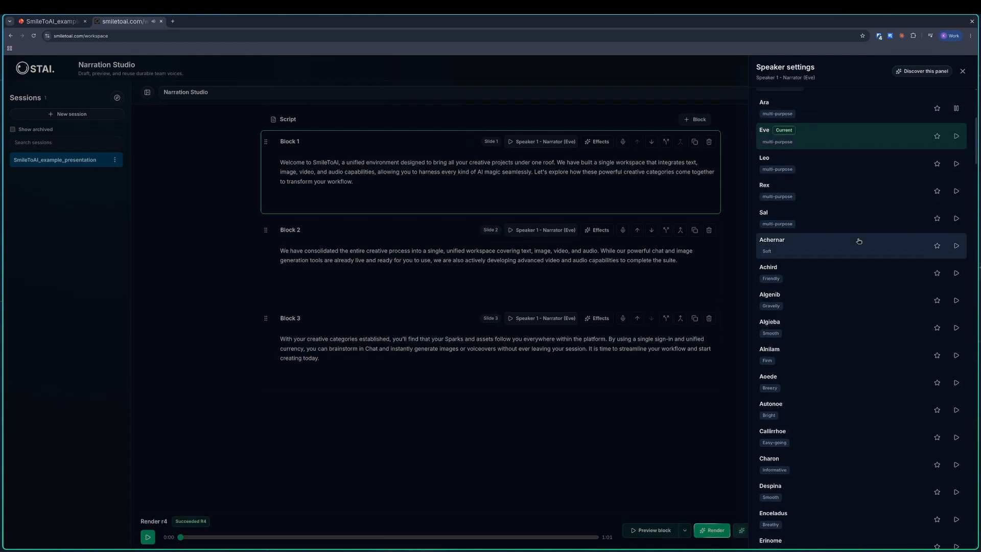
scroll(855, 276, up, 1)
click(955, 176)
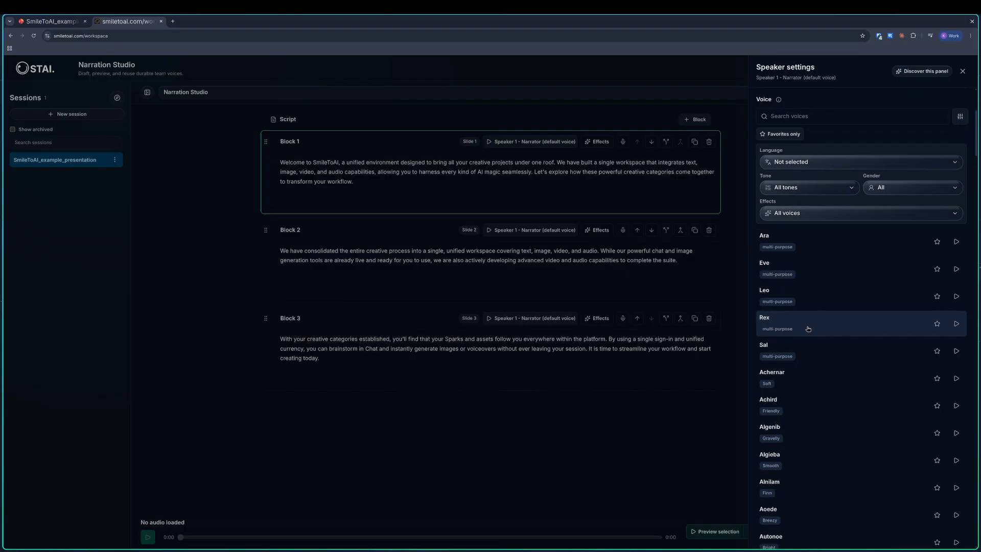
click(807, 327)
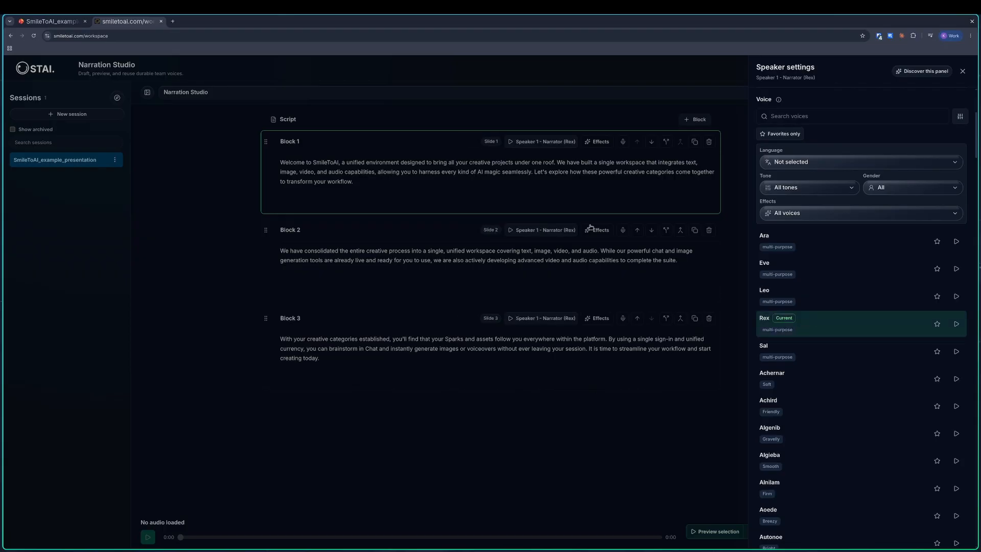
click(477, 387)
- Render the full narration script and play back the first seconds of the resulting audio
click(555, 171)
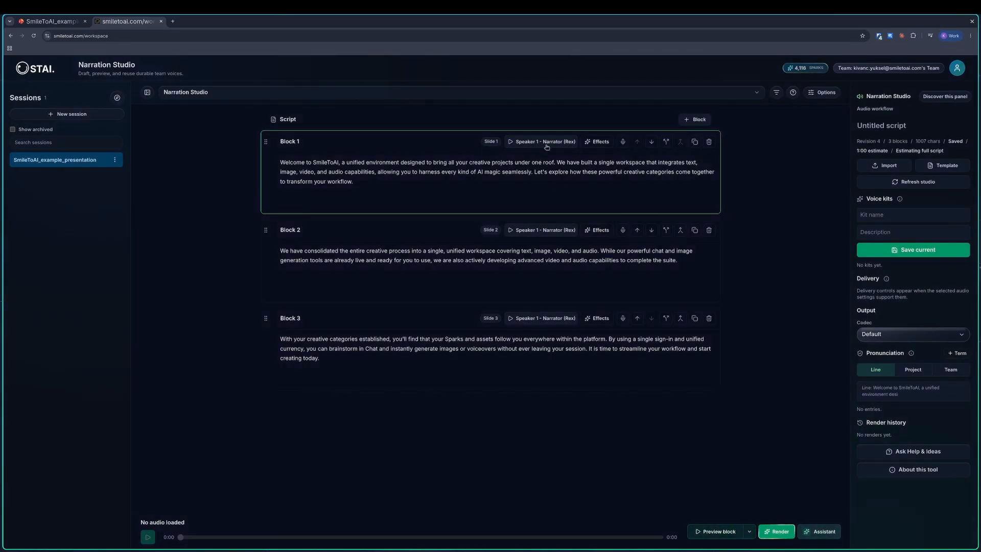
click(551, 343)
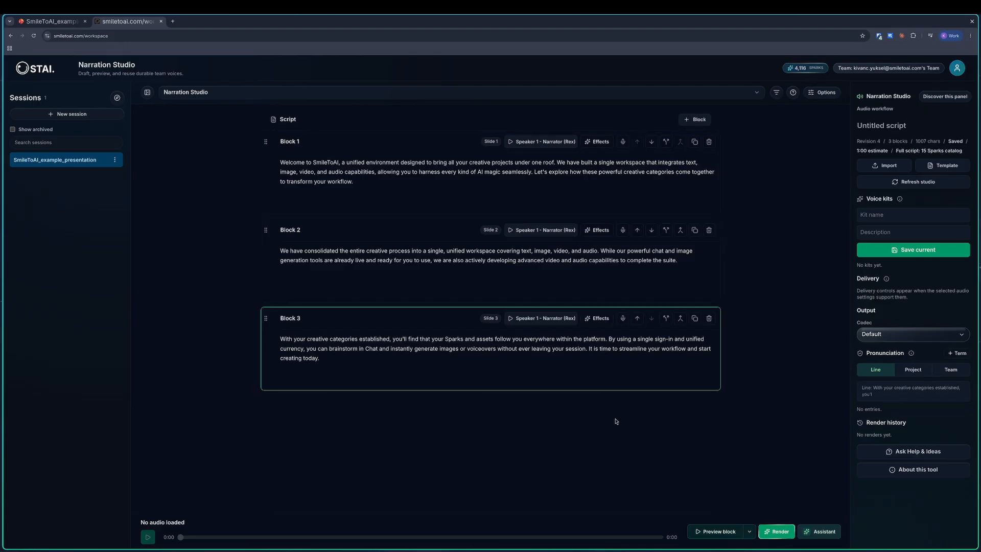
click(772, 533)
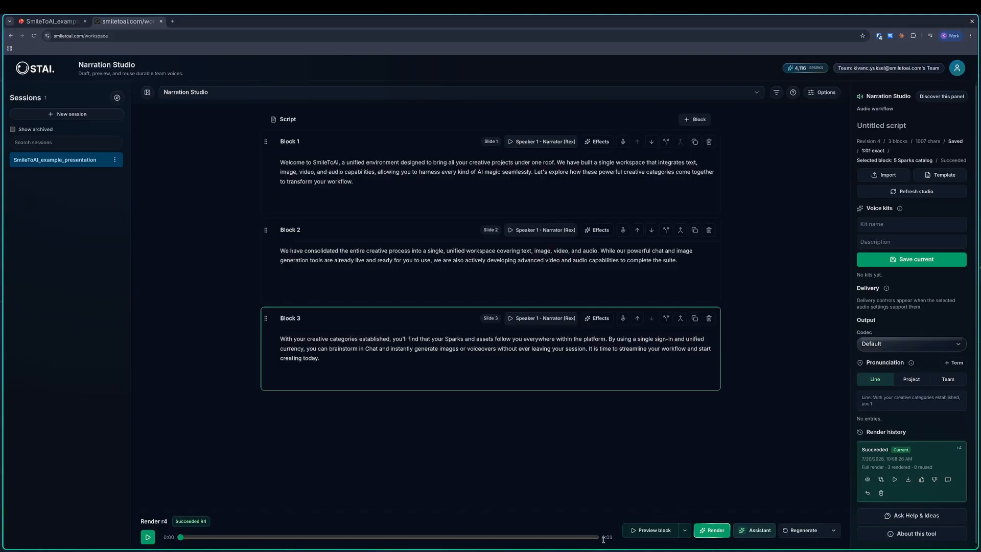
click(147, 537)
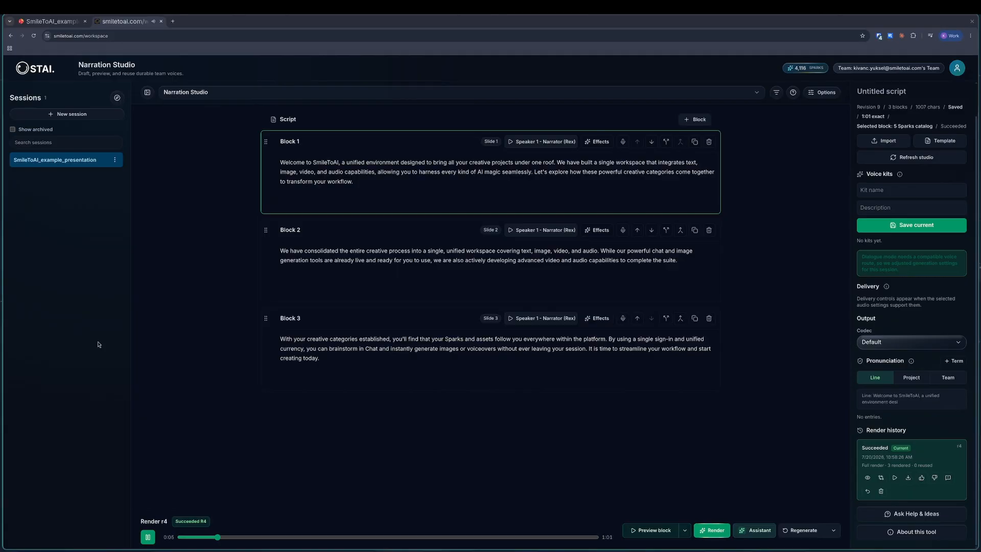
click(147, 537)
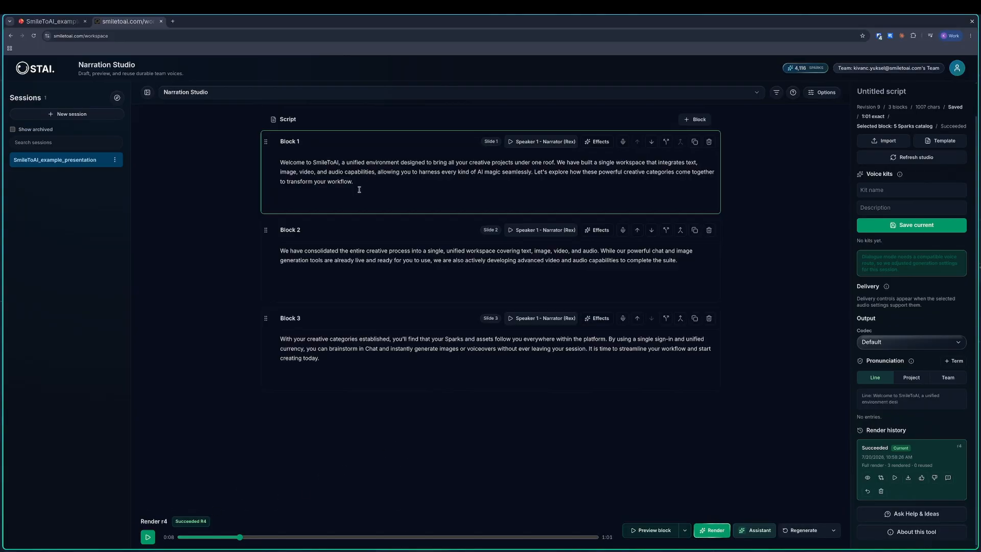
- Go through the three script blocks and view the matching SmileToAI_example_presentation deck in PowerPoint
click(375, 260)
click(395, 319)
click(422, 155)
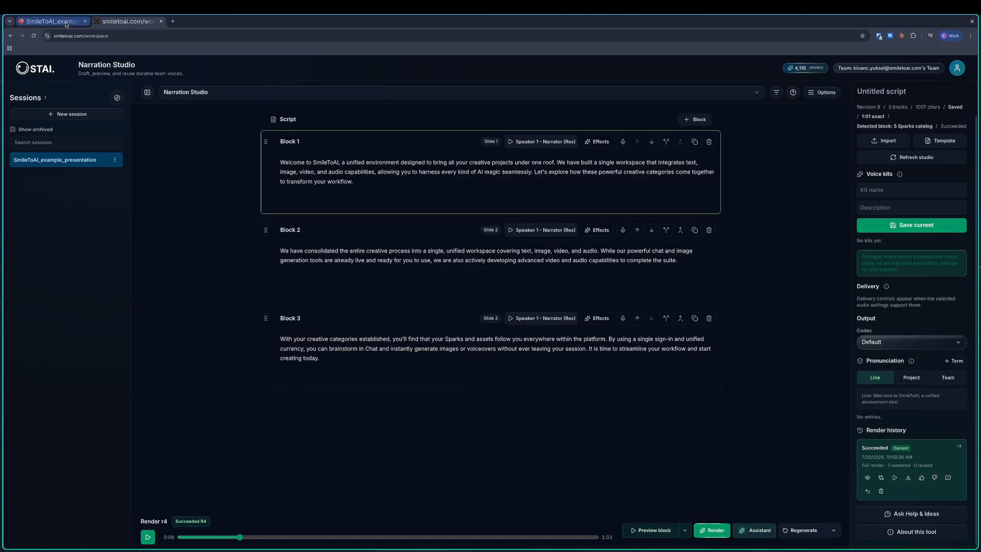
click(67, 23)
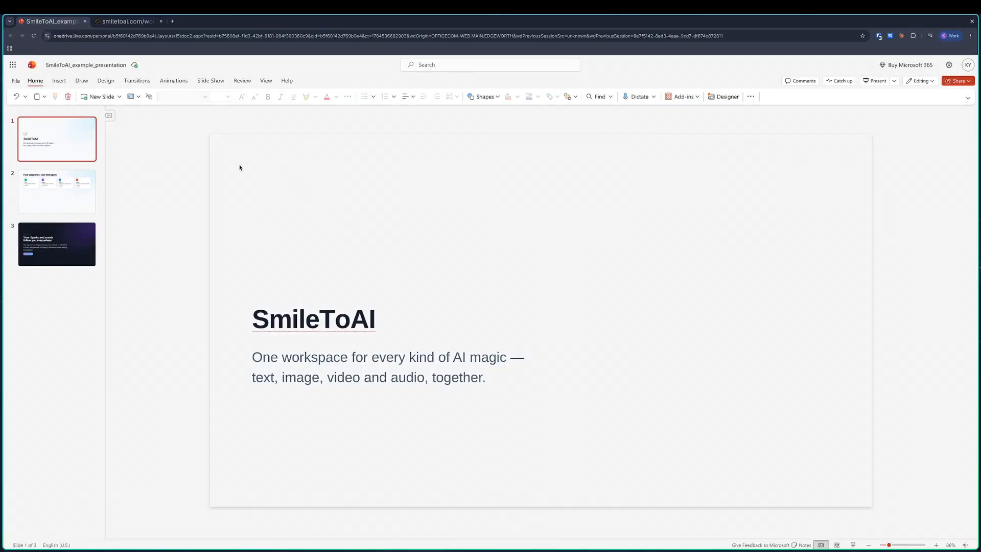
click(128, 21)
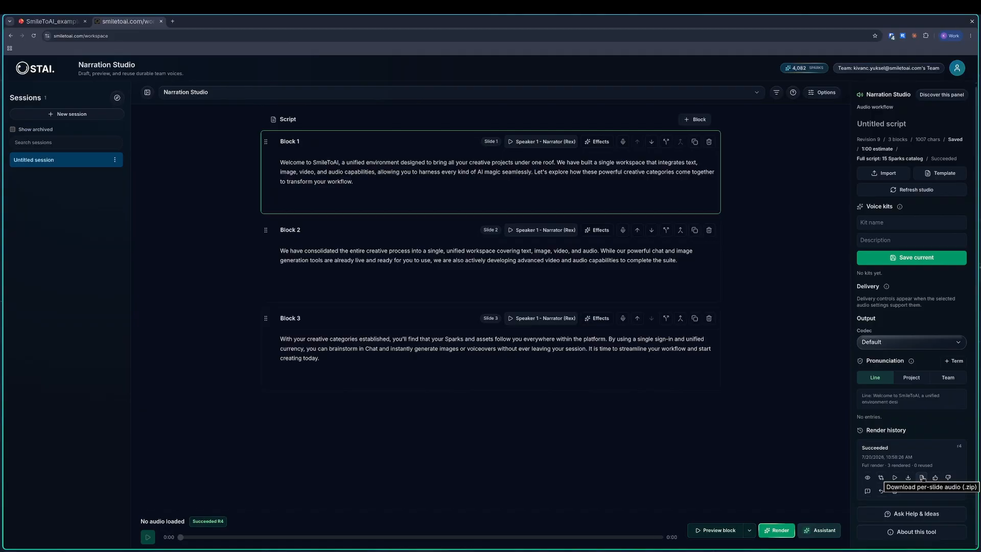
- Download the render's per-slide audio as a .zip archive into the temp folder inside Documents
click(922, 478)
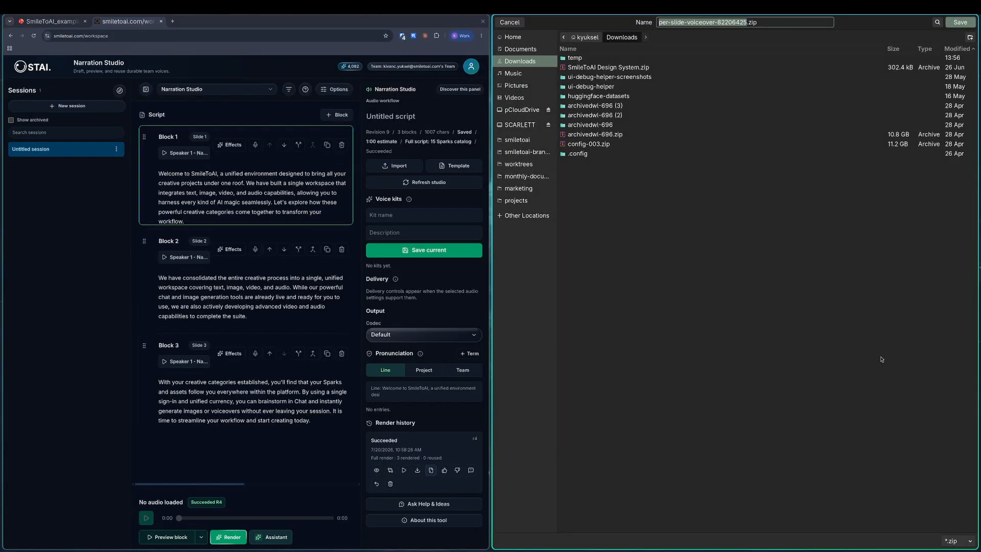
click(520, 49)
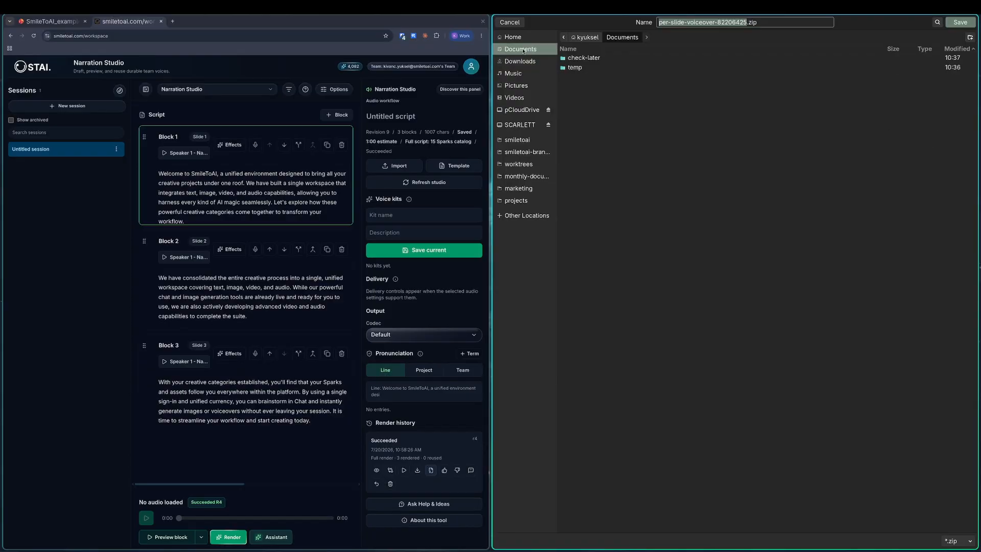
double_click(584, 69)
click(960, 23)
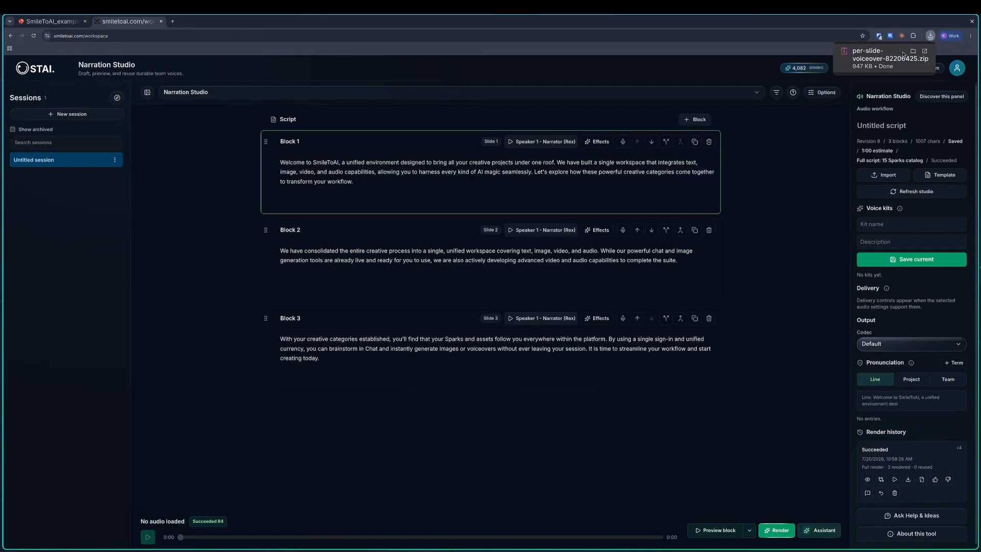
- Show the downloaded per-slide-voiceover zip in its folder, extract the archive there, and open the extracted folder
click(913, 50)
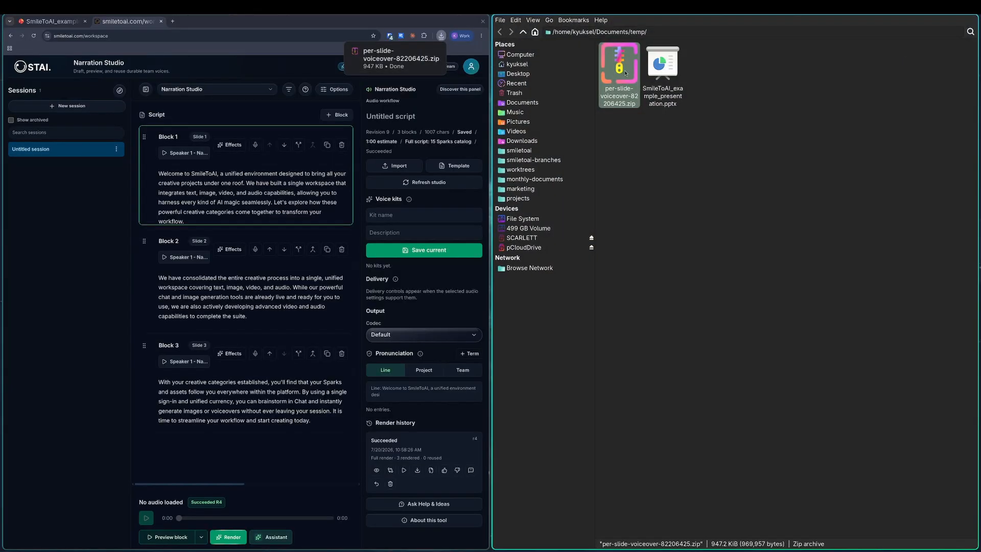
right_click(625, 73)
click(648, 152)
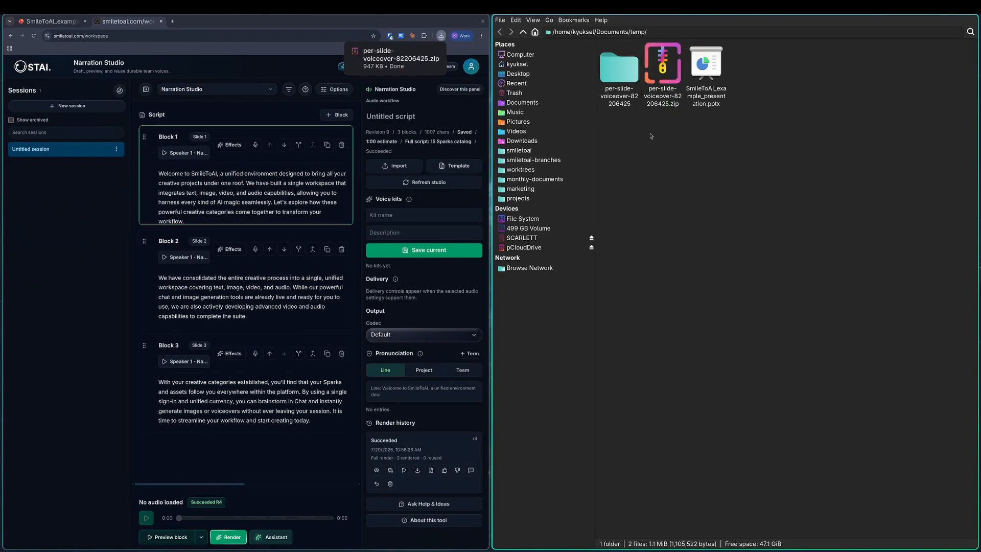
click(618, 71)
double_click(618, 71)
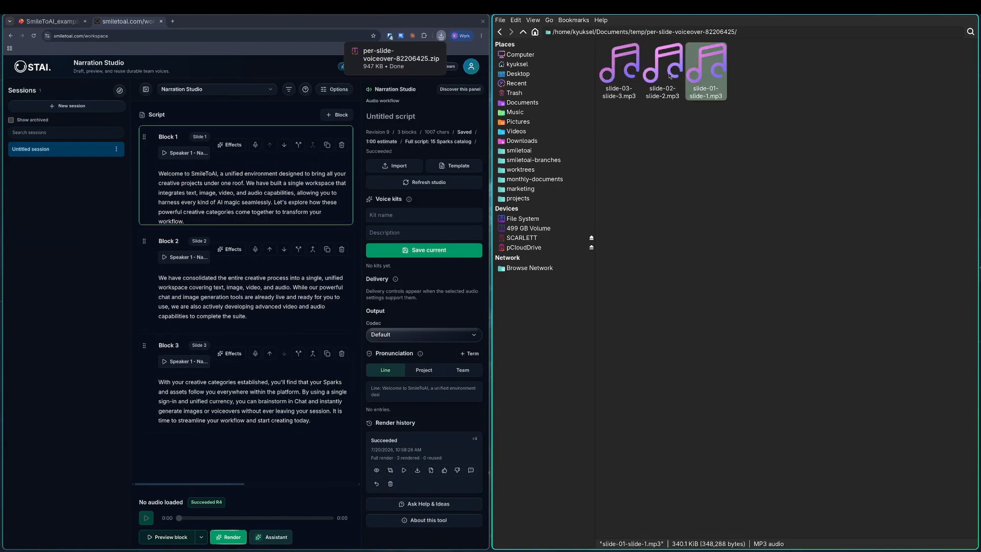
- Play slide-01-slide-1.mp3 from the extracted folder in the media player, and close the player and the file manager
click(624, 84)
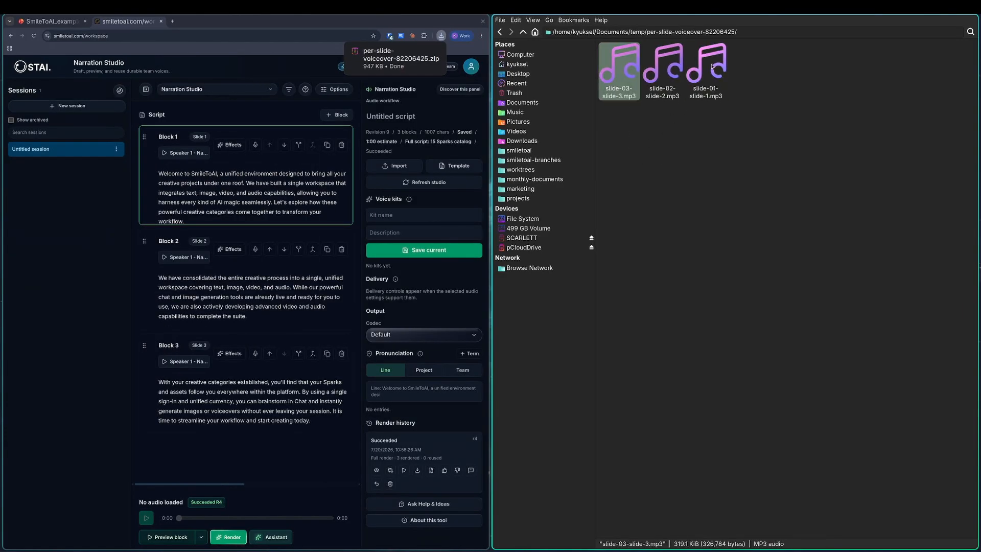
double_click(713, 66)
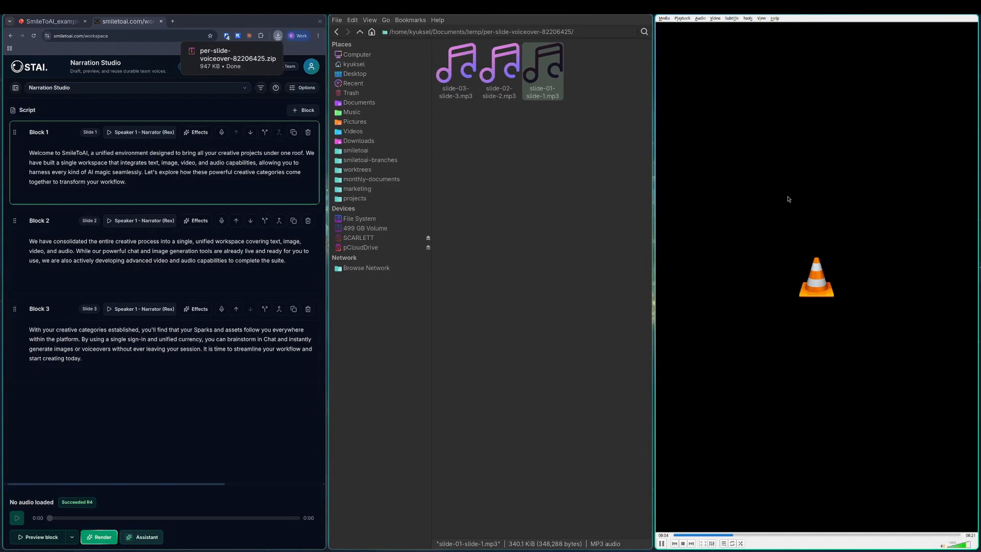
key(ctrl+q)
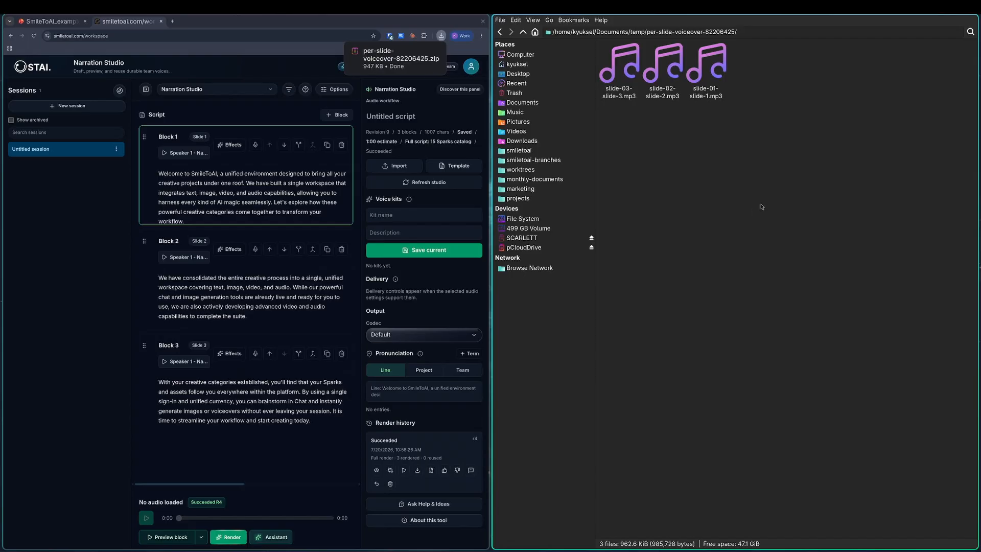
key(super+q)
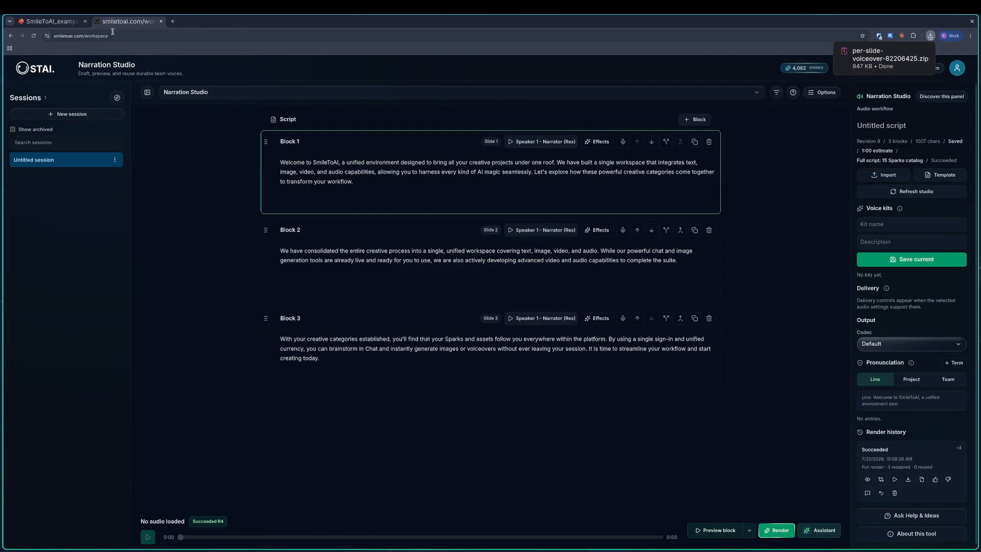
- Switch to SmileToAI_example_presentation in PowerPoint, insert slide-01-slide-1.mp3 as audio on slide 1, and place its icon in the slide's upper-right corner
click(53, 21)
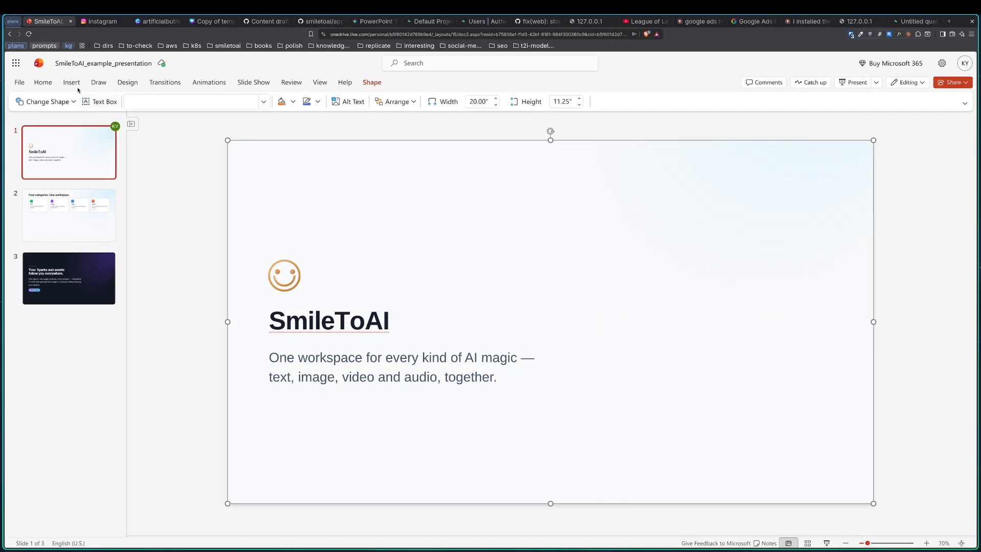
click(71, 84)
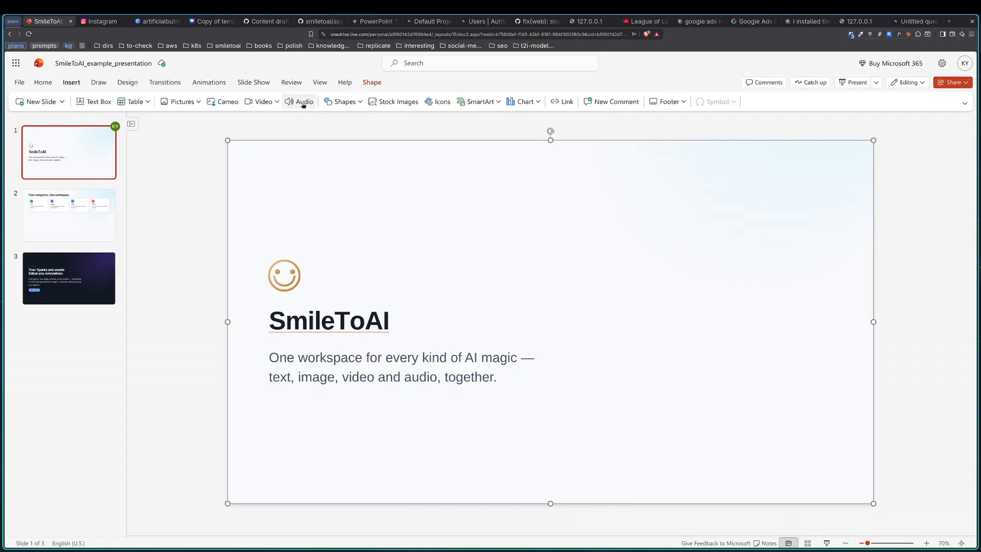
click(304, 102)
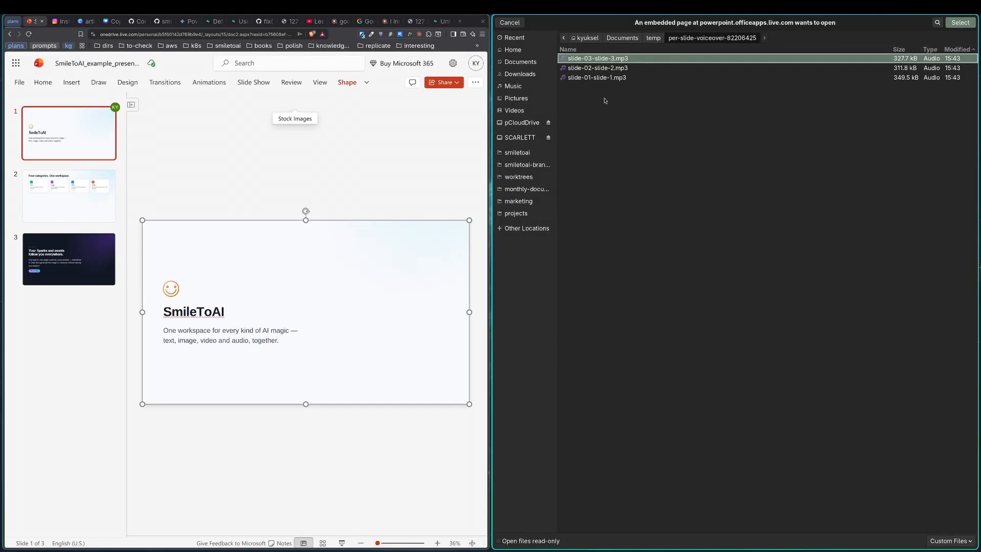
click(612, 79)
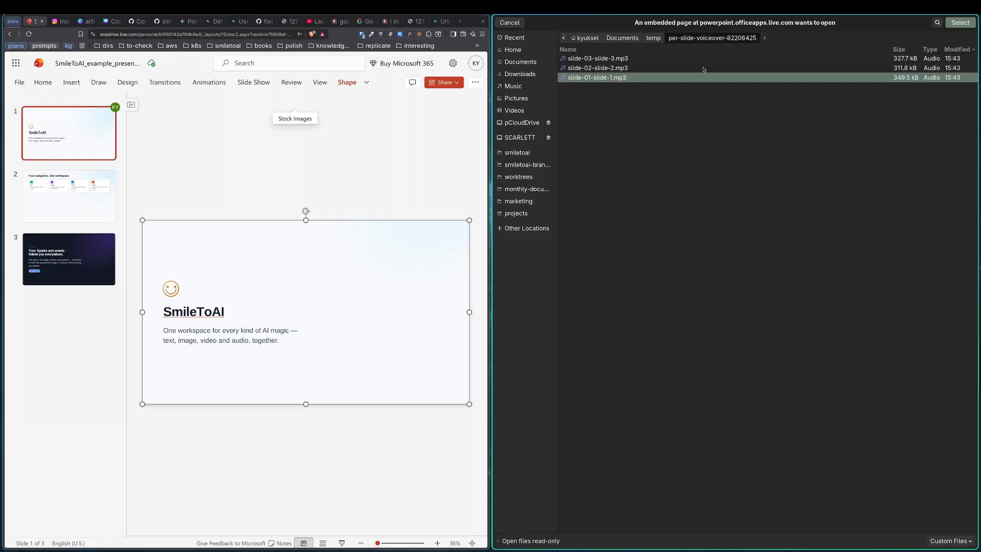
click(974, 23)
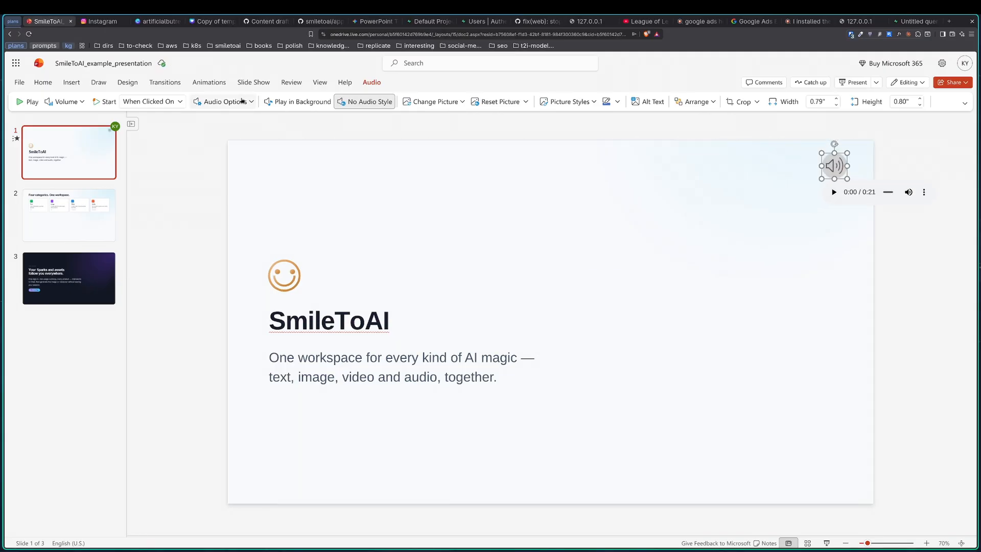
- Set slide 1's audio to hide during the show and to start automatically
click(241, 101)
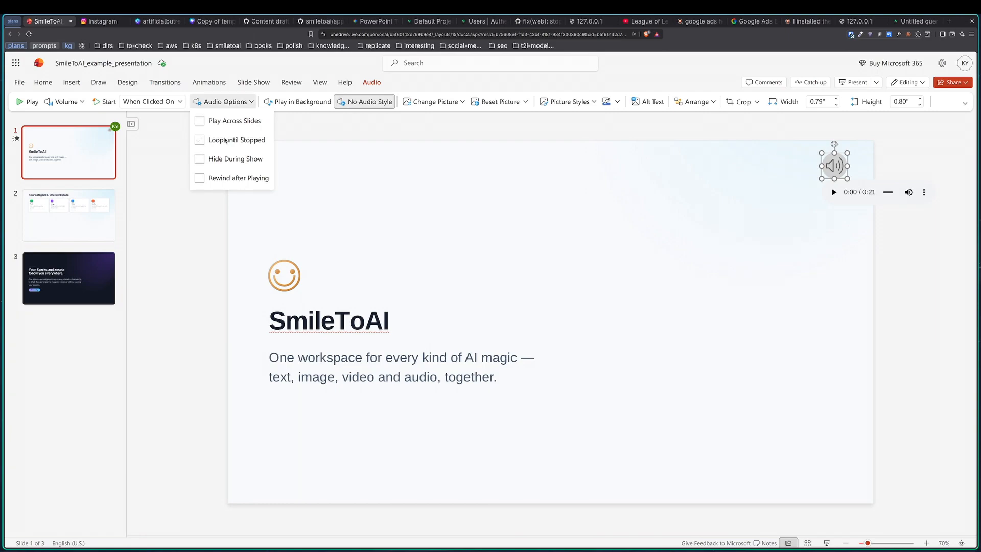
click(216, 159)
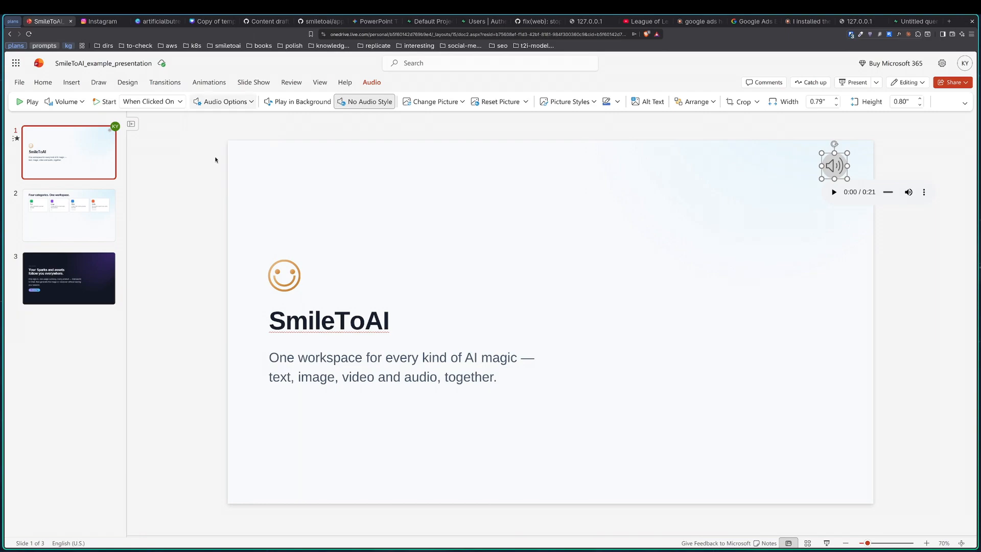
click(182, 102)
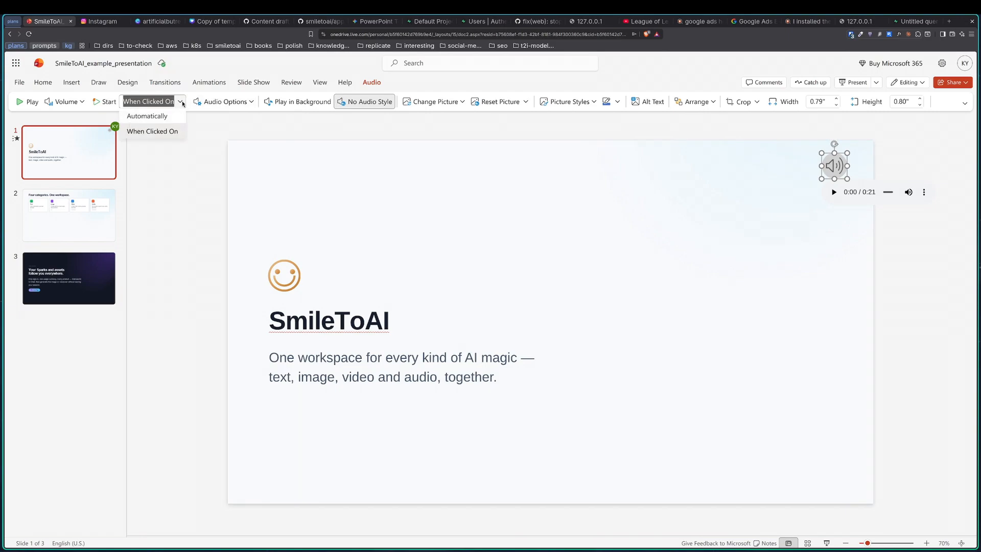
click(155, 116)
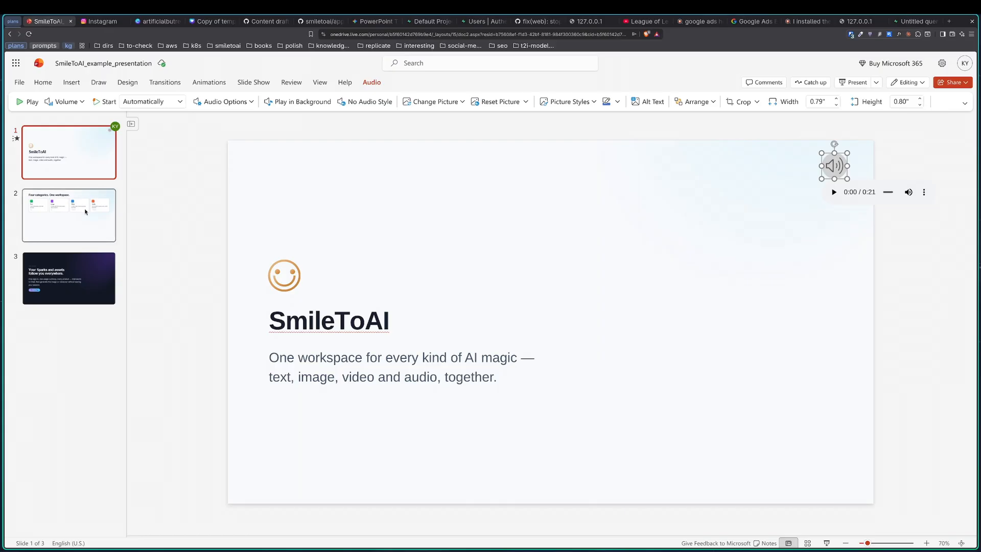
- Insert slide-02-slide-2.mp3 as audio on slide 2 and move its icon to the slide's upper-right corner
click(88, 215)
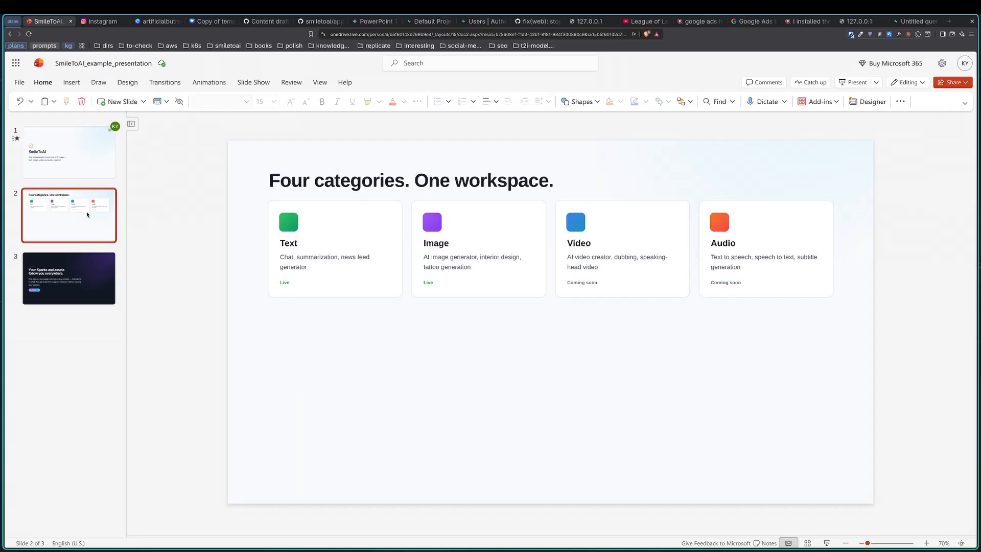
click(71, 82)
click(299, 101)
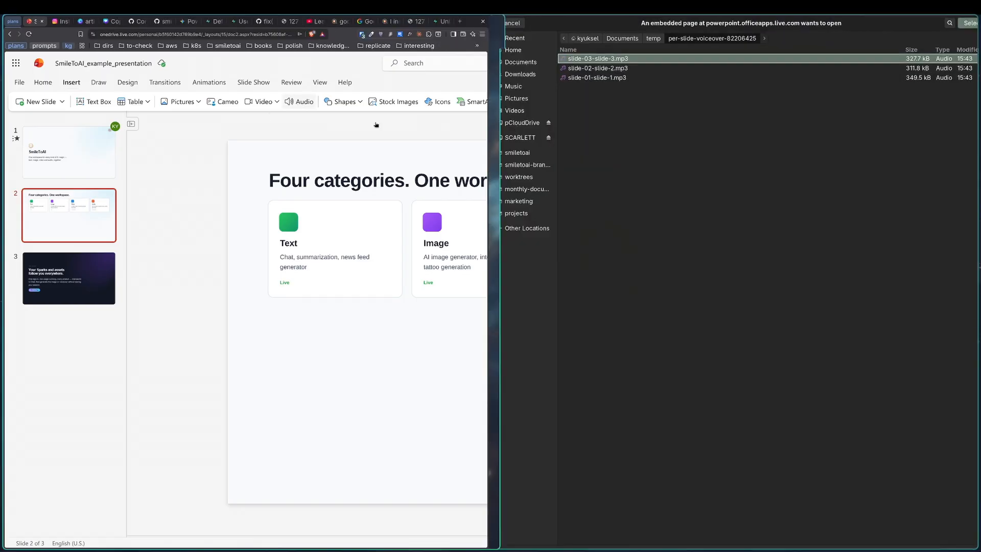
click(598, 68)
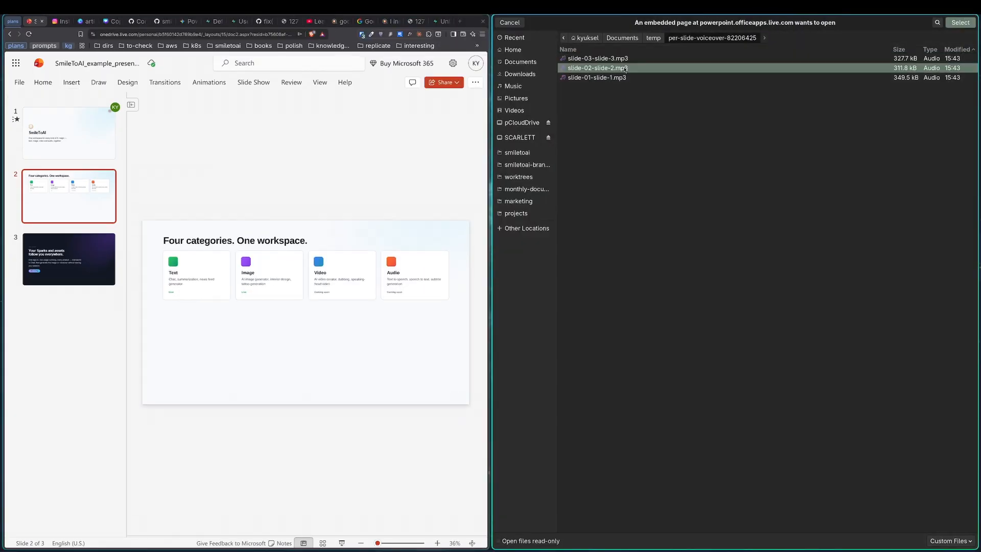
click(959, 26)
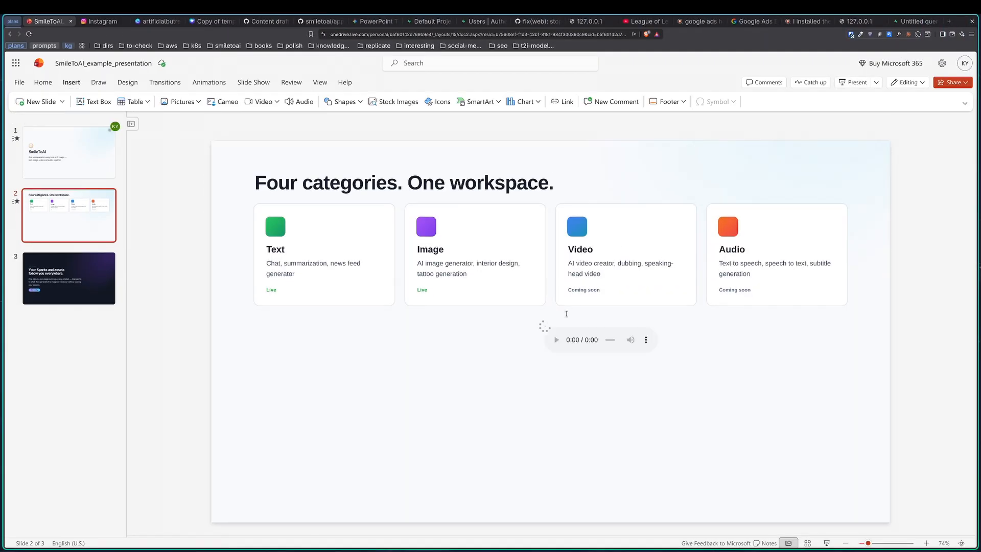
drag(559, 322, 842, 159)
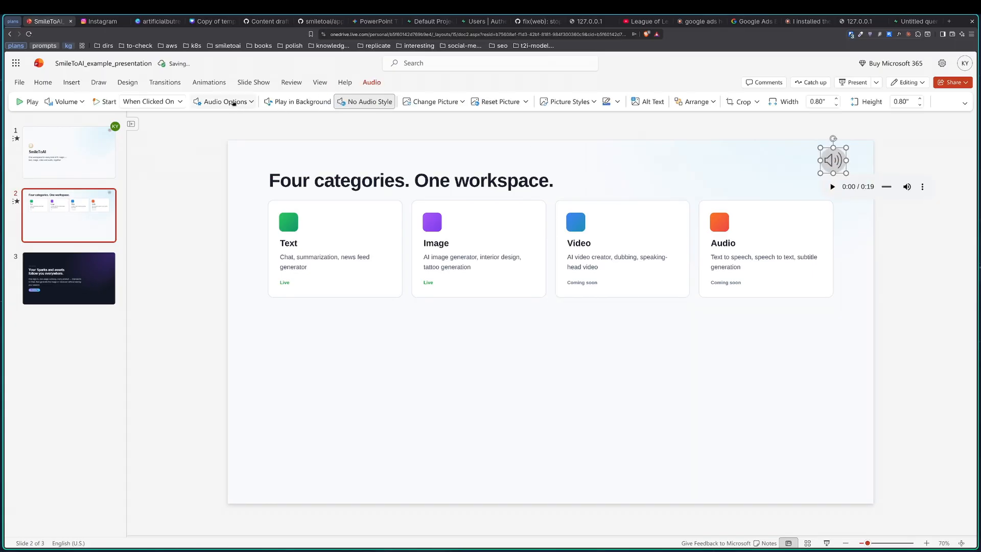
- Set slide 2's audio to hide during the show and to start automatically
click(234, 102)
click(200, 159)
click(153, 102)
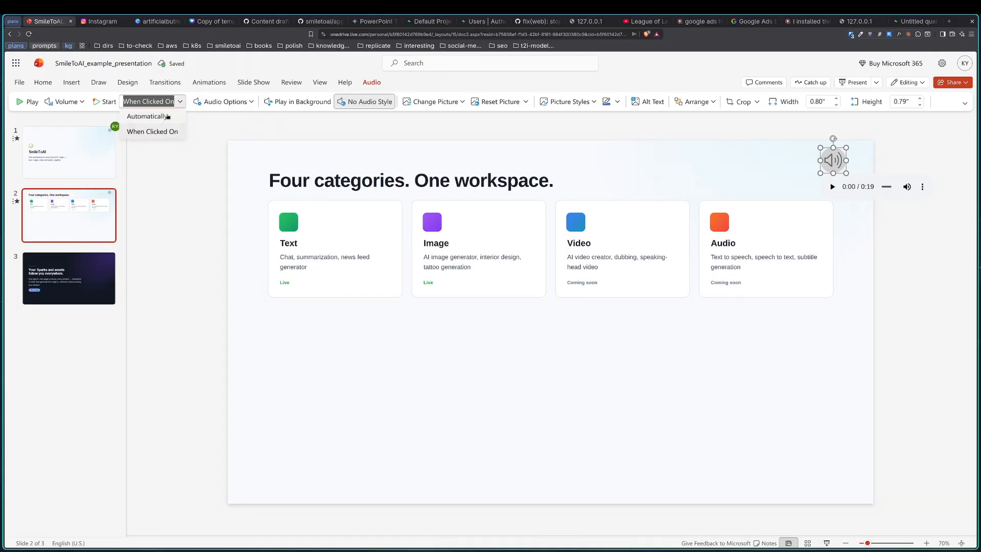
click(149, 117)
- Insert slide-03-slide-3.mp3 as audio on slide 3 and place its icon in the slide's upper-right corner
click(101, 268)
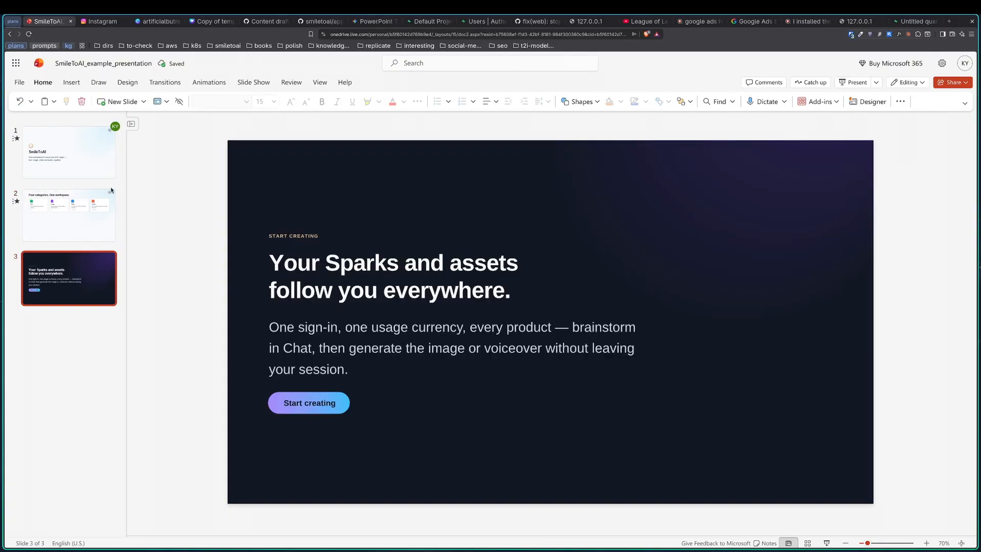
click(72, 82)
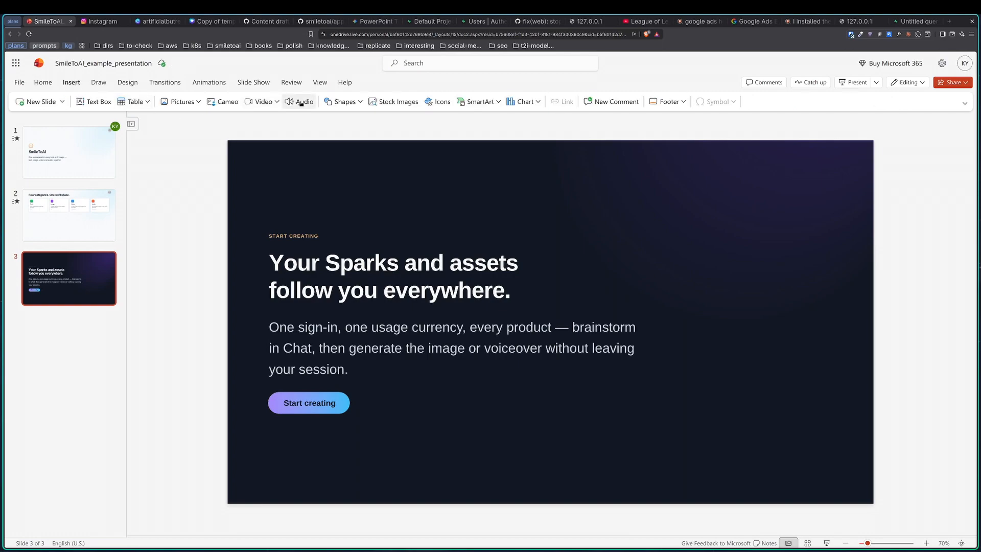
click(301, 103)
click(632, 60)
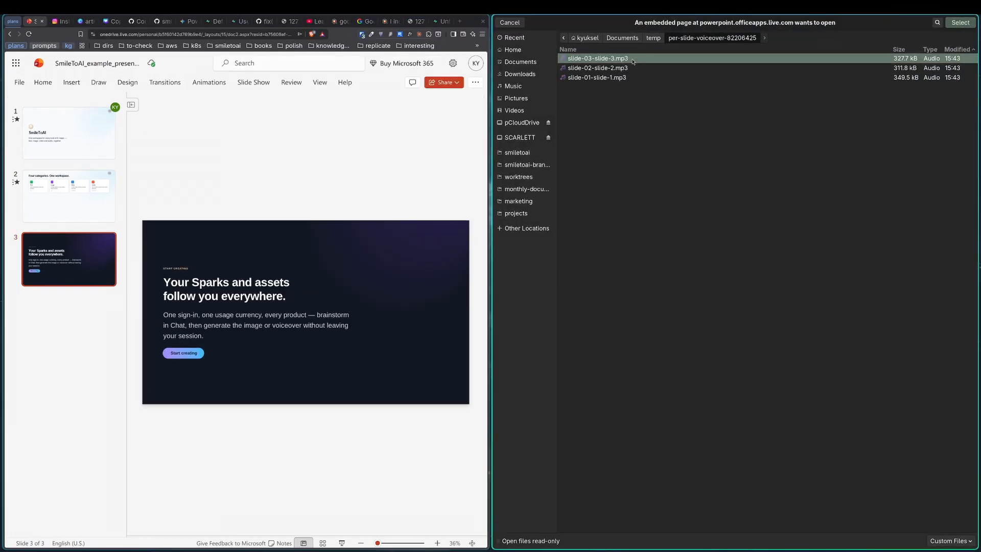
double_click(633, 60)
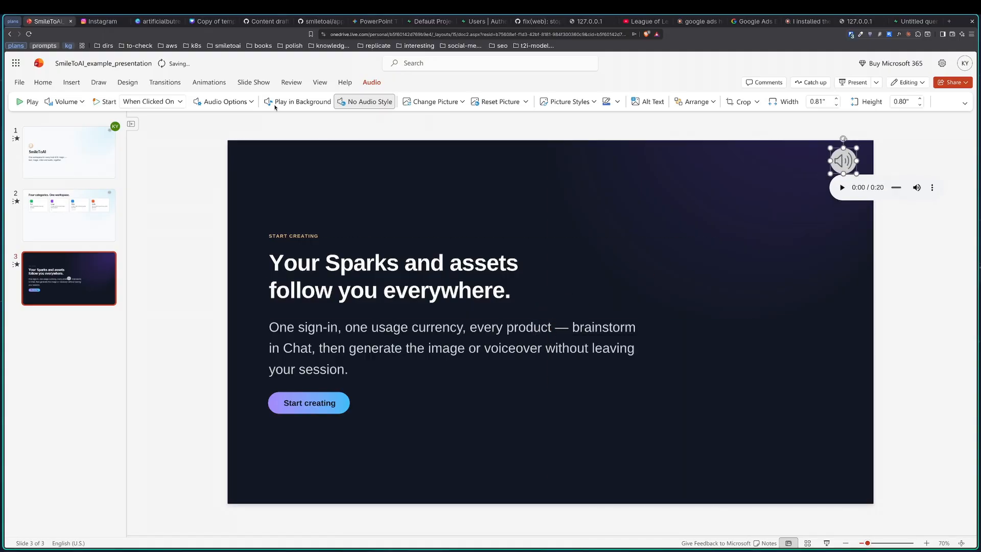
- Set slide 3's audio to start automatically and to hide during the show
click(180, 101)
click(179, 113)
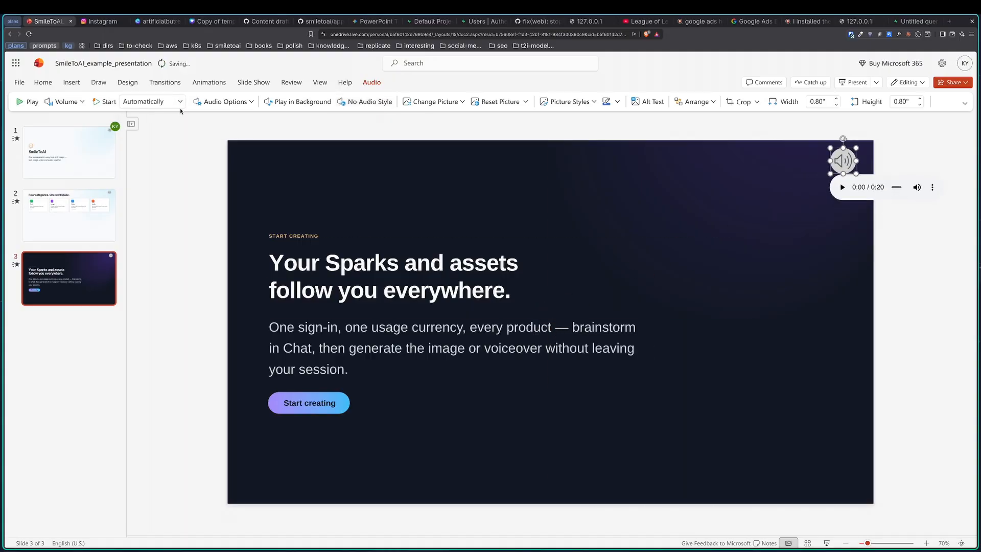
click(223, 101)
click(231, 138)
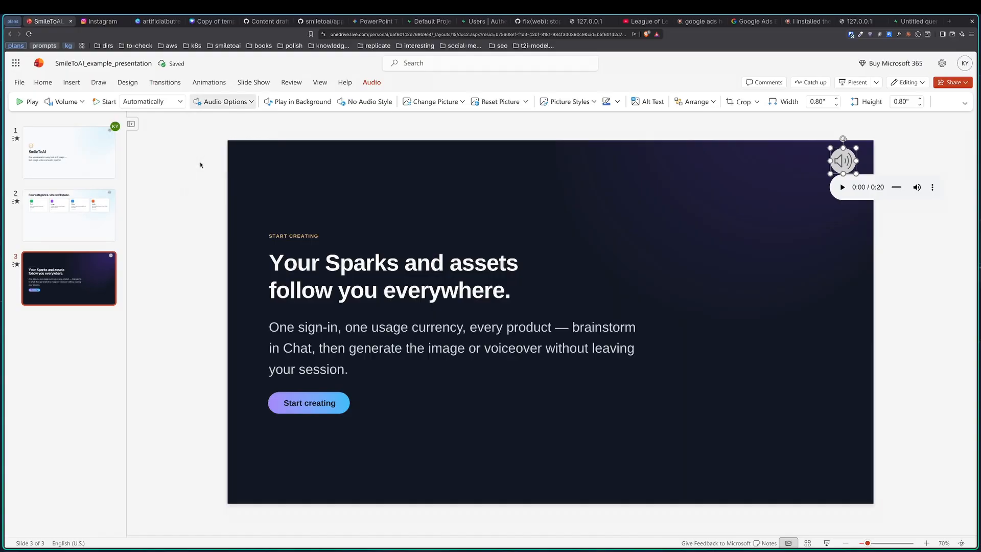
- Return to slide 1 and start presenting the deck in full screen to check the voiceover
click(192, 225)
click(69, 153)
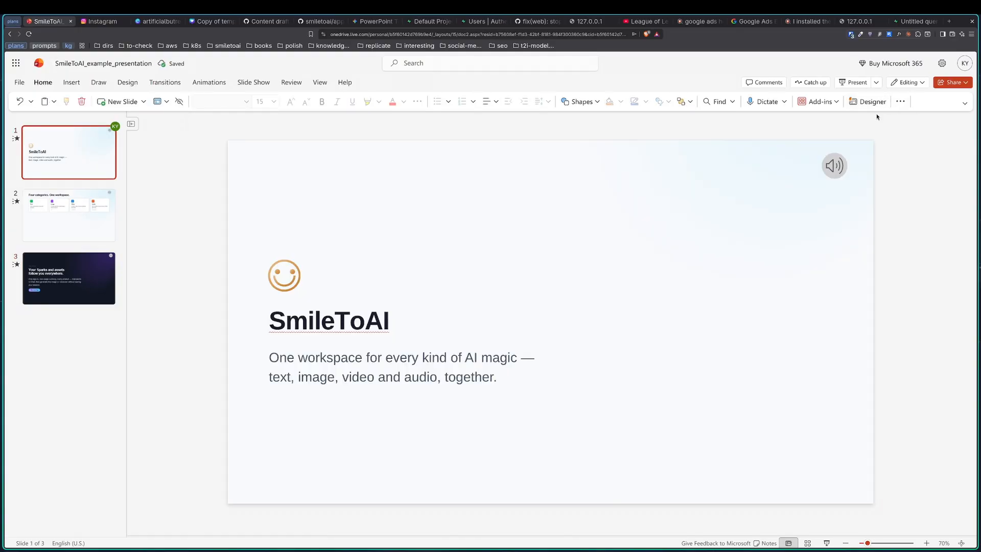
click(852, 83)
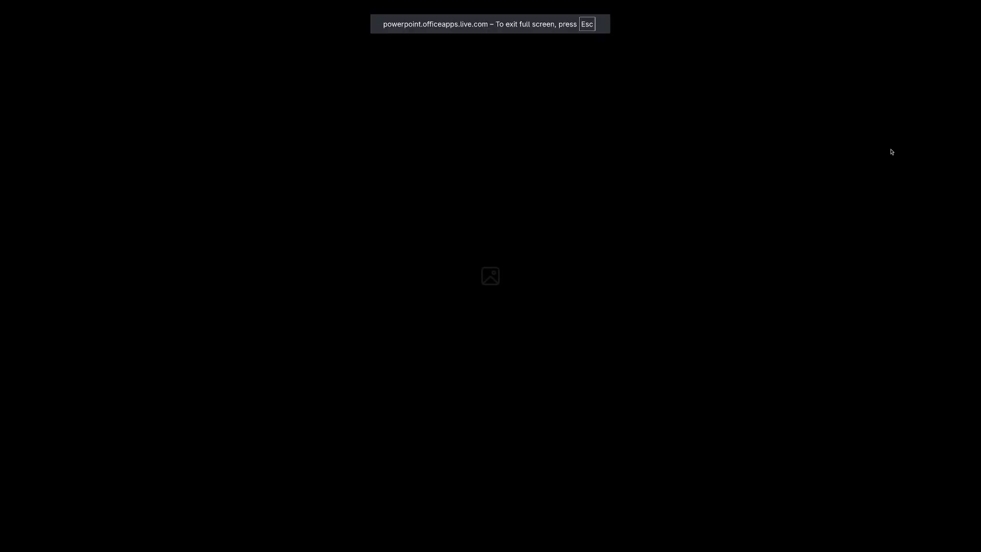